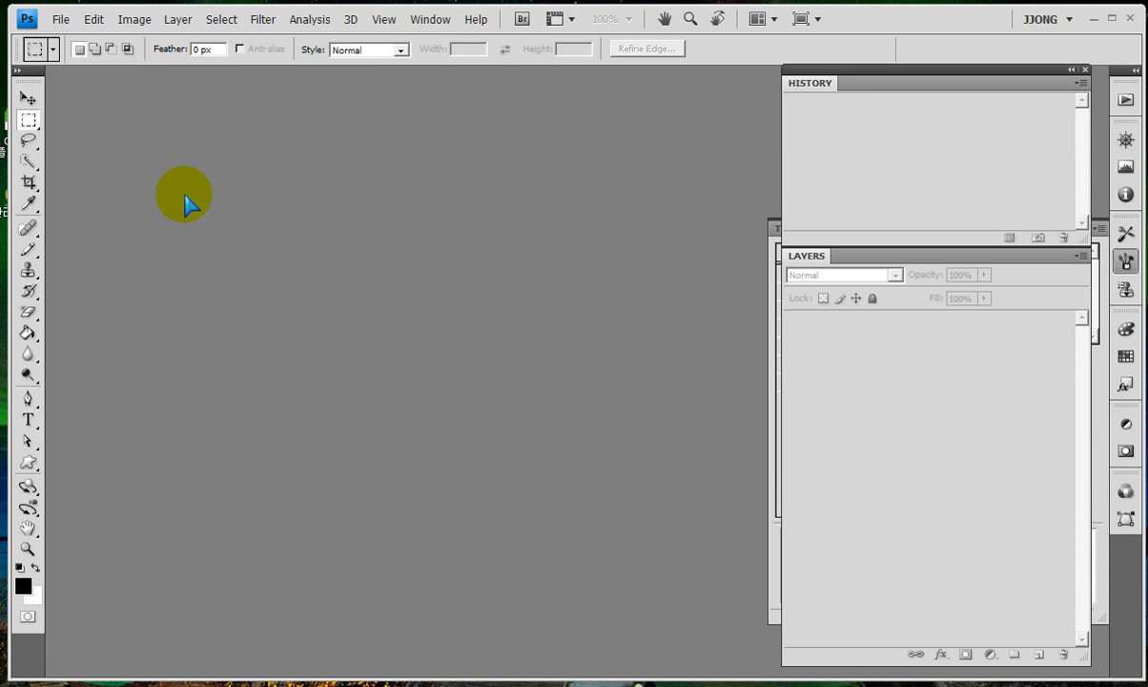
Apply the saved custom workspace layout to the History and Layers panels.
left_click(1046, 19)
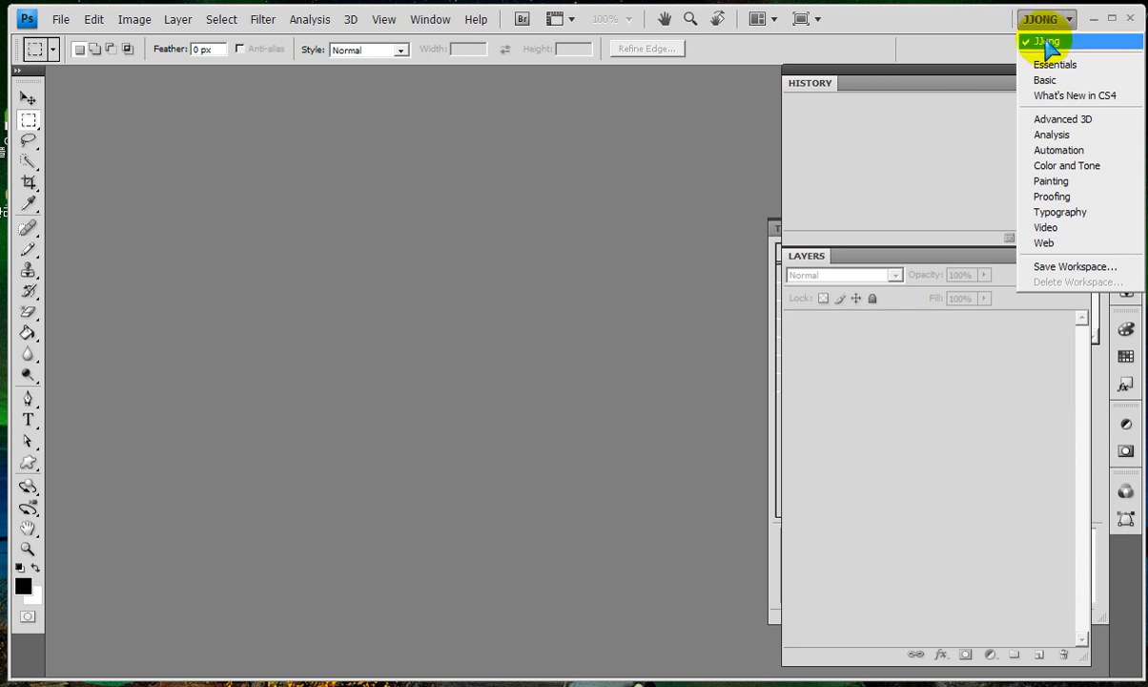
left_click(1047, 41)
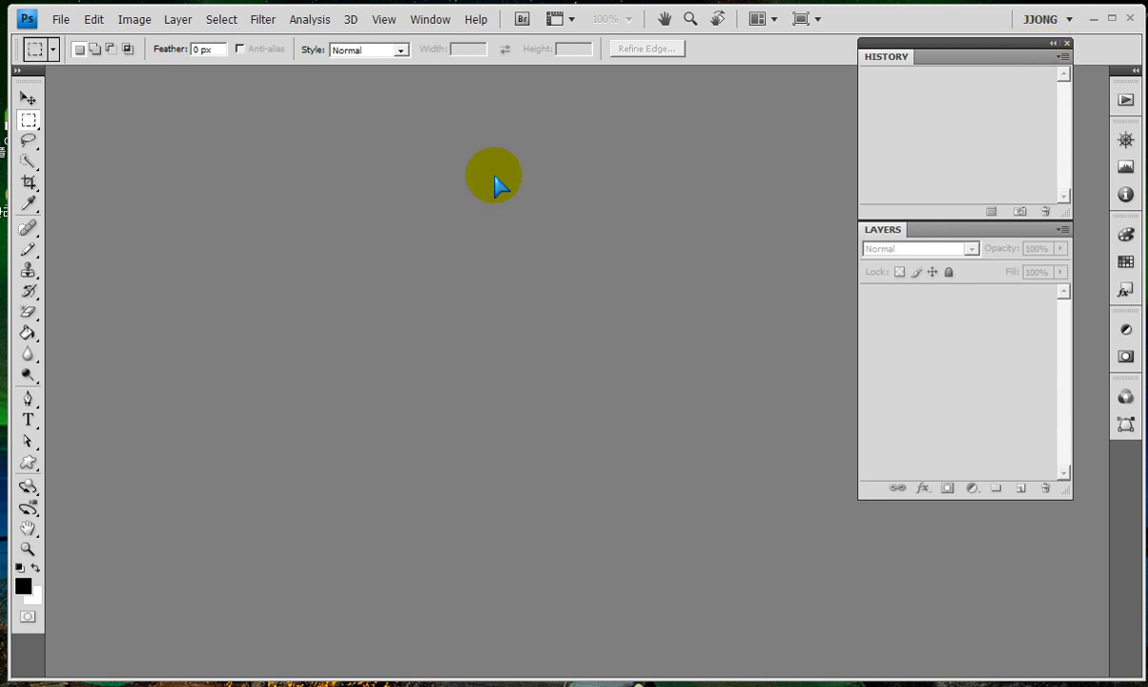
left_click(61, 20)
Open Sec02-02.jpg from the Sample folder after previewing the neighbouring image files.
left_click(57, 55)
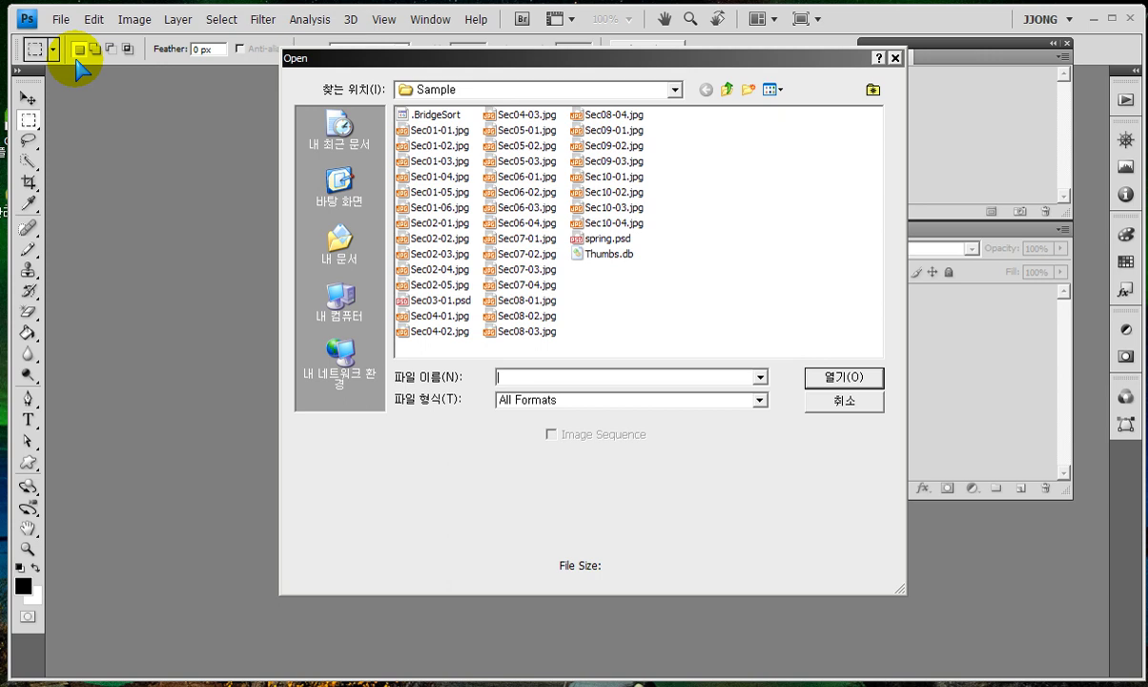
left_click(675, 90)
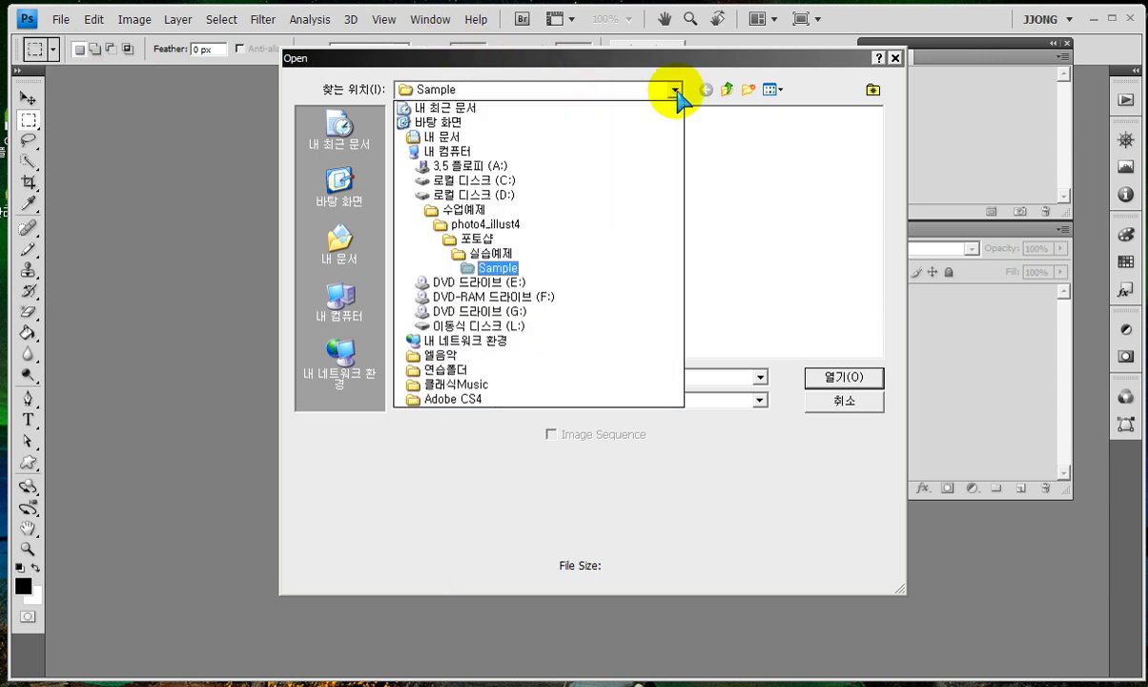
left_click(500, 268)
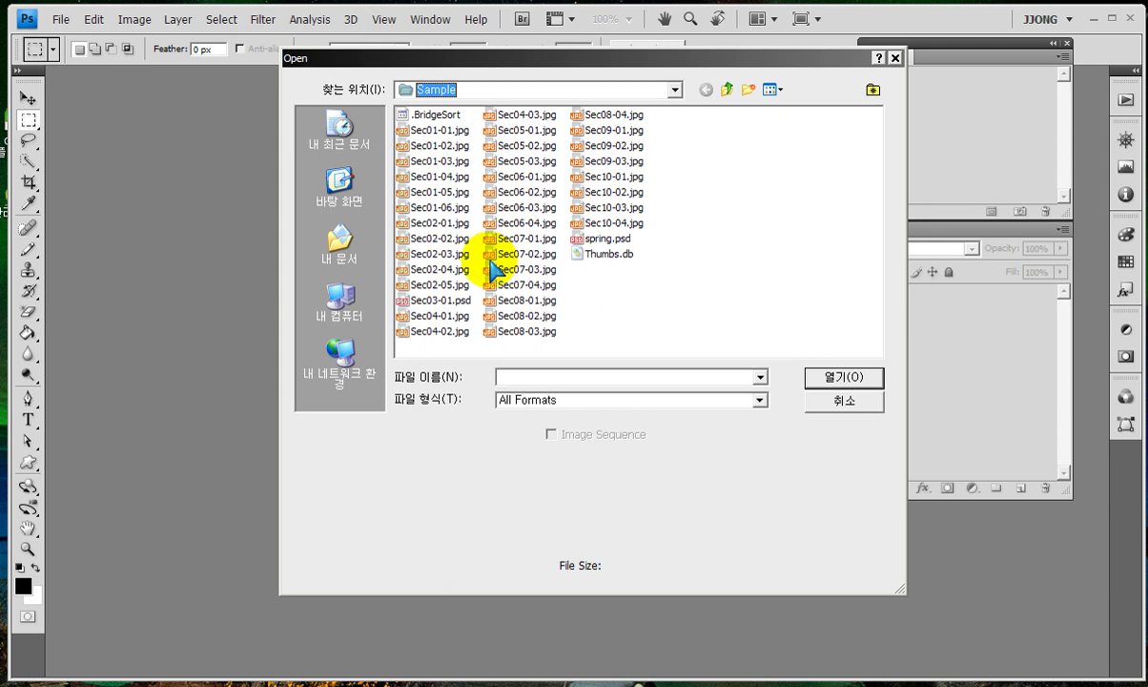
left_click(433, 209)
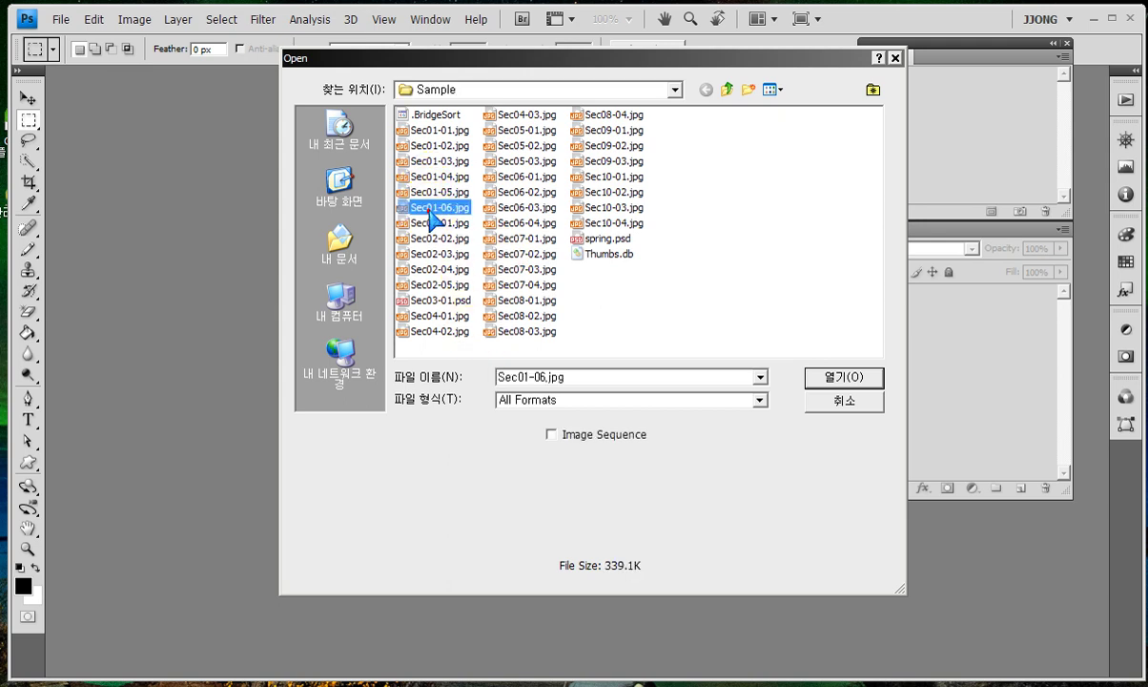
left_click(433, 222)
left_click(434, 238)
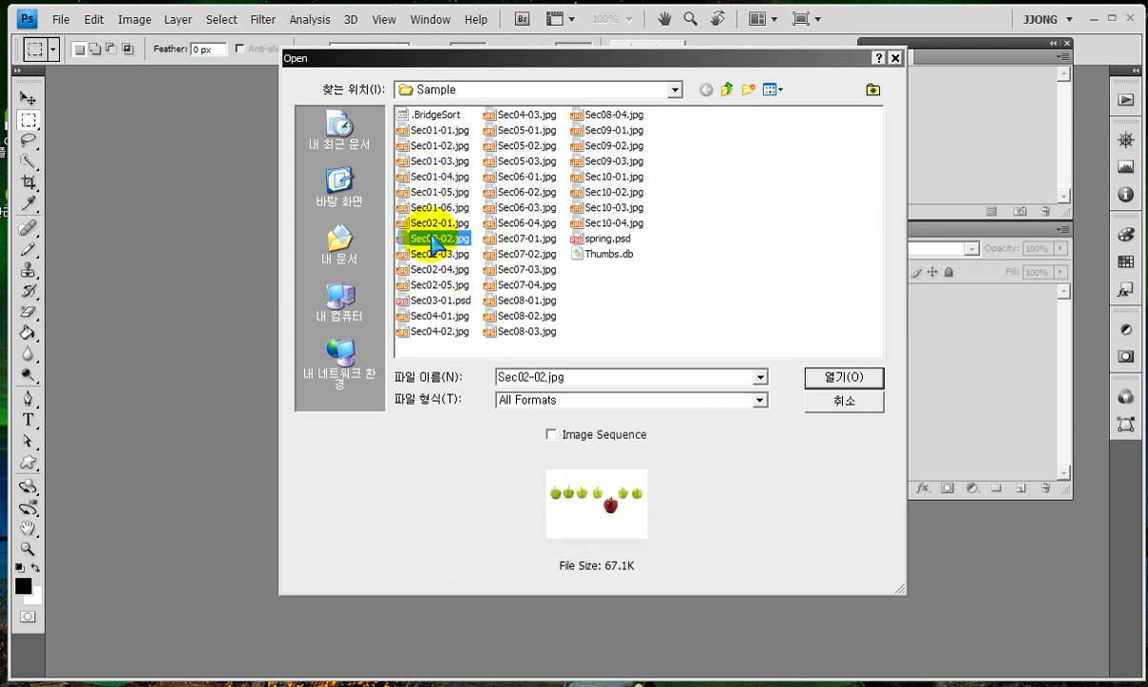
left_click(845, 378)
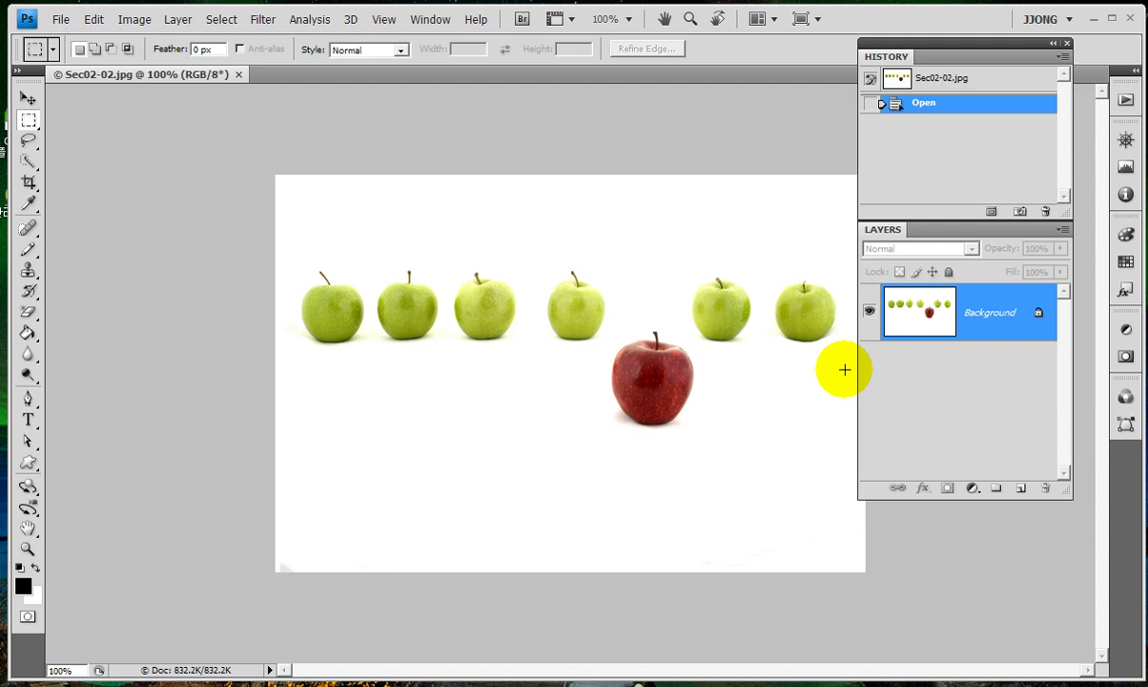
Bring up the eraser tool group to reach the Magic Eraser Tool.
left_click(980, 335)
mouse_move(980, 334)
left_mouse_down()
mouse_move(961, 367)
mouse_move(1049, 340)
left_mouse_up()
left_click(1038, 312)
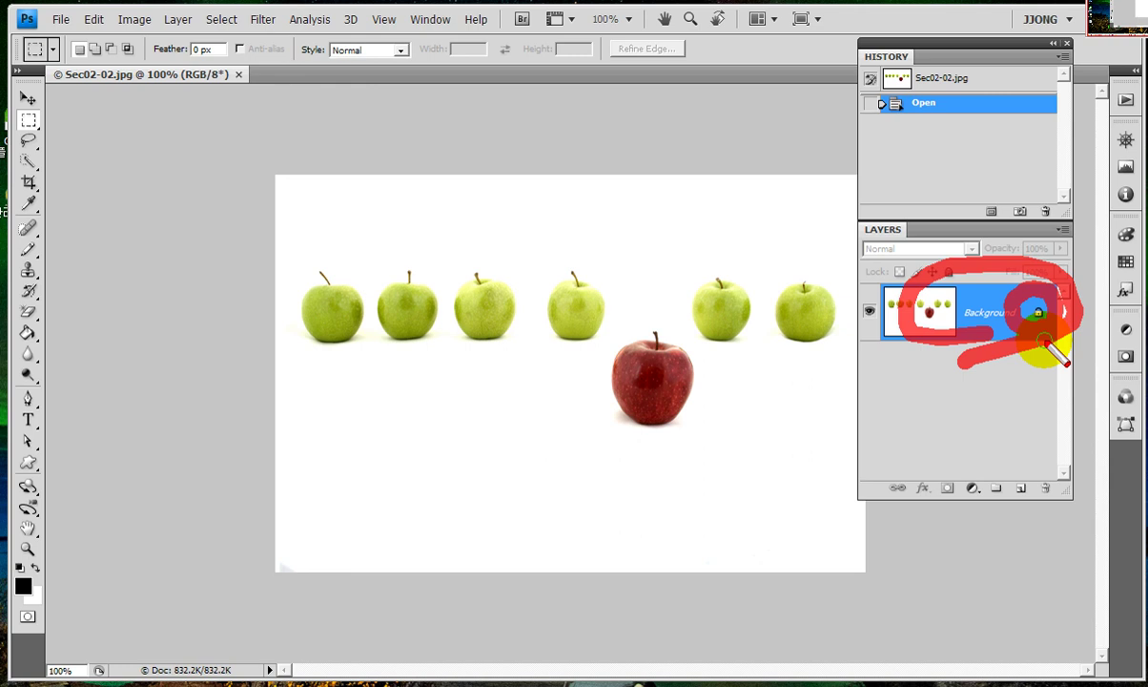
key("Escape")
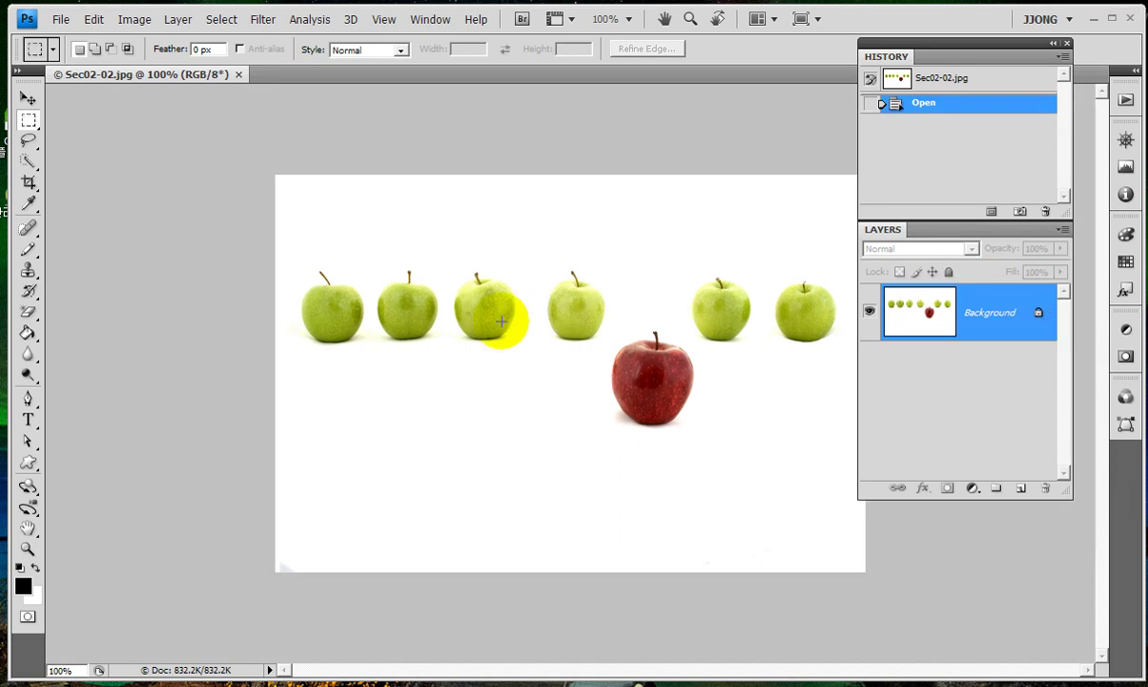
left_click(27, 312)
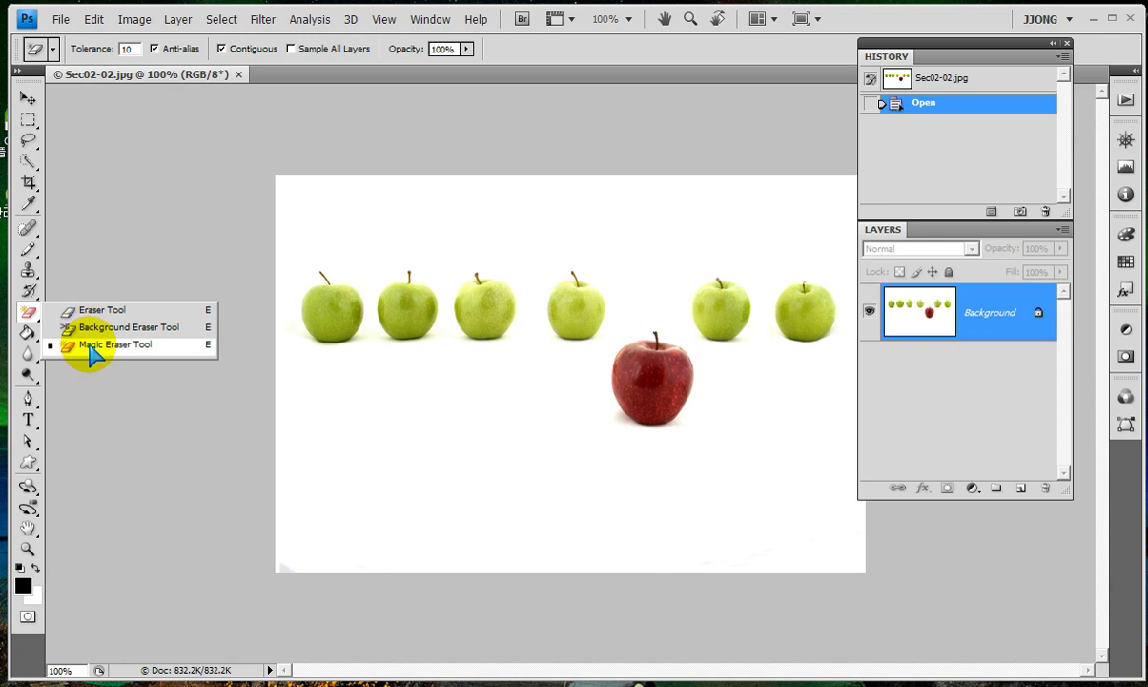
Erase the white background with the Magic Eraser and zoom in on the apple shadows.
left_click(92, 345)
left_click(371, 451)
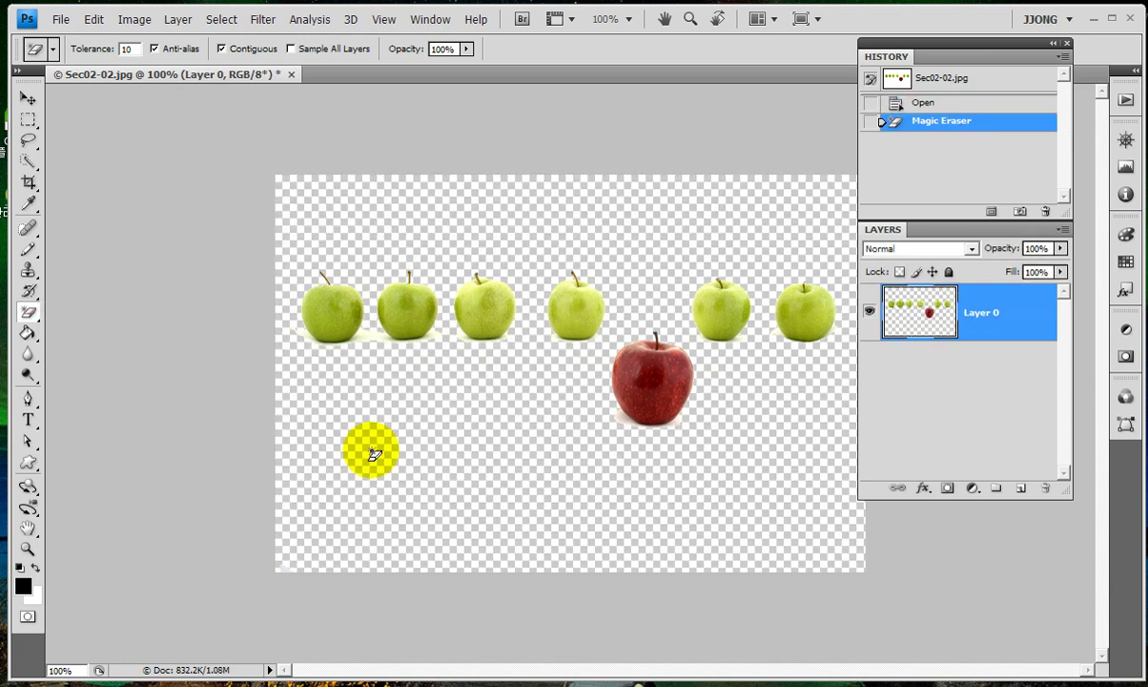
left_click(28, 548)
left_click_drag(308, 289, 339, 388)
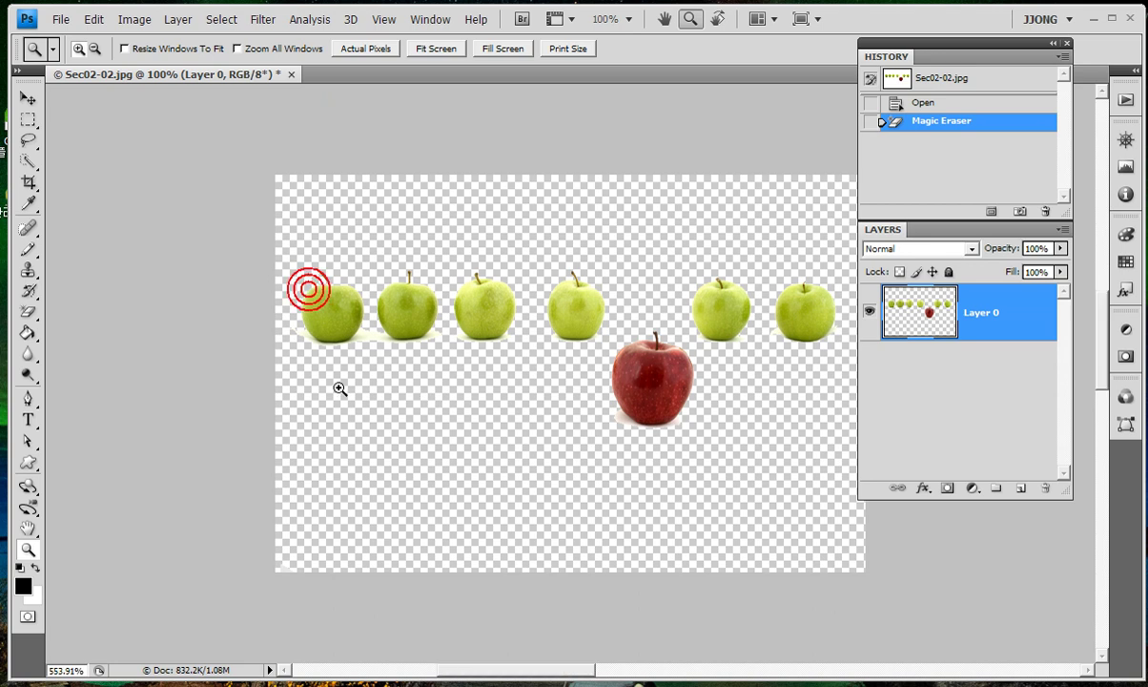
left_click(29, 315)
left_click(542, 367)
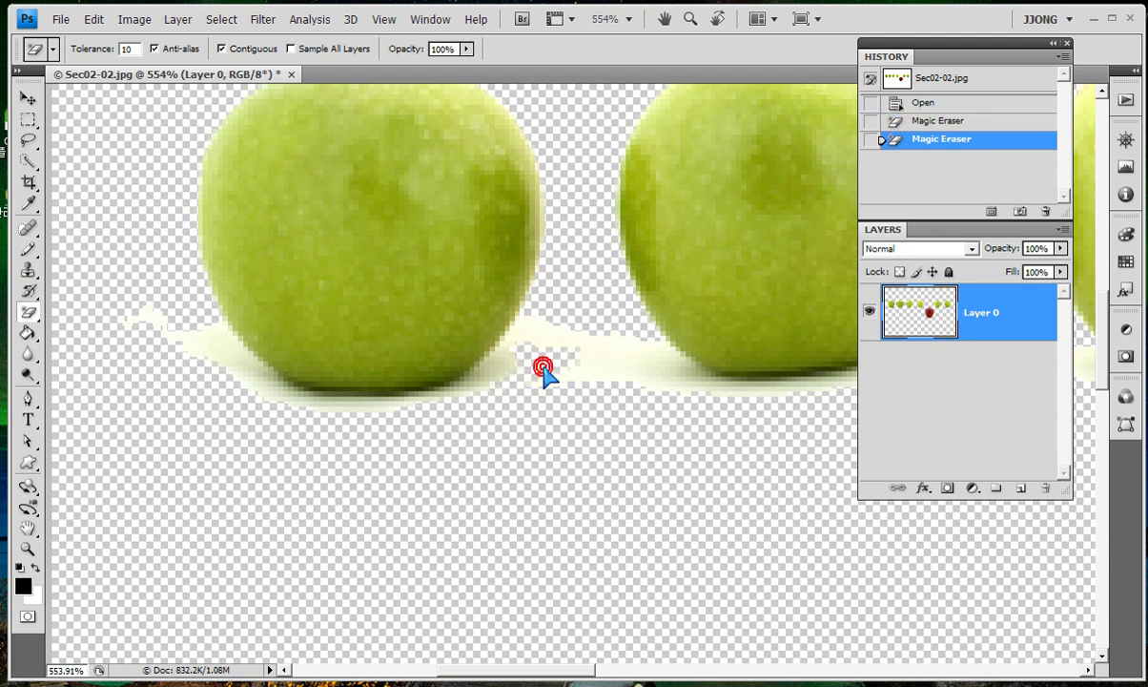
left_click(542, 367)
Raise the tolerance to 30 and erase the remaining shadows beneath each apple.
left_click(129, 49)
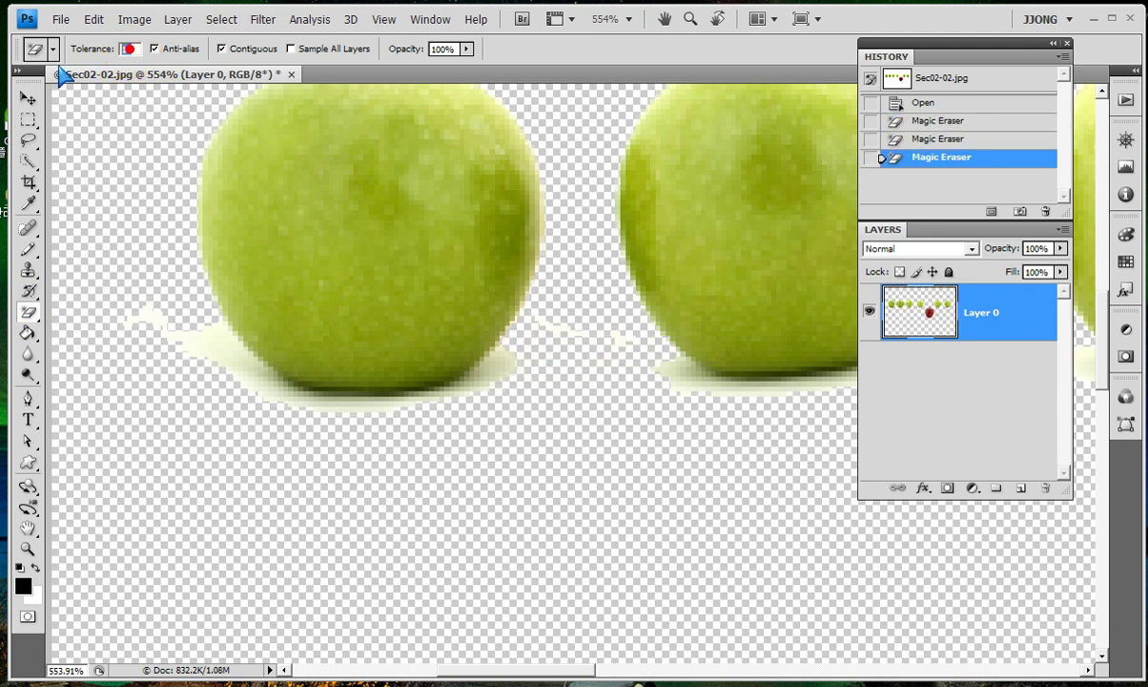
type("30")
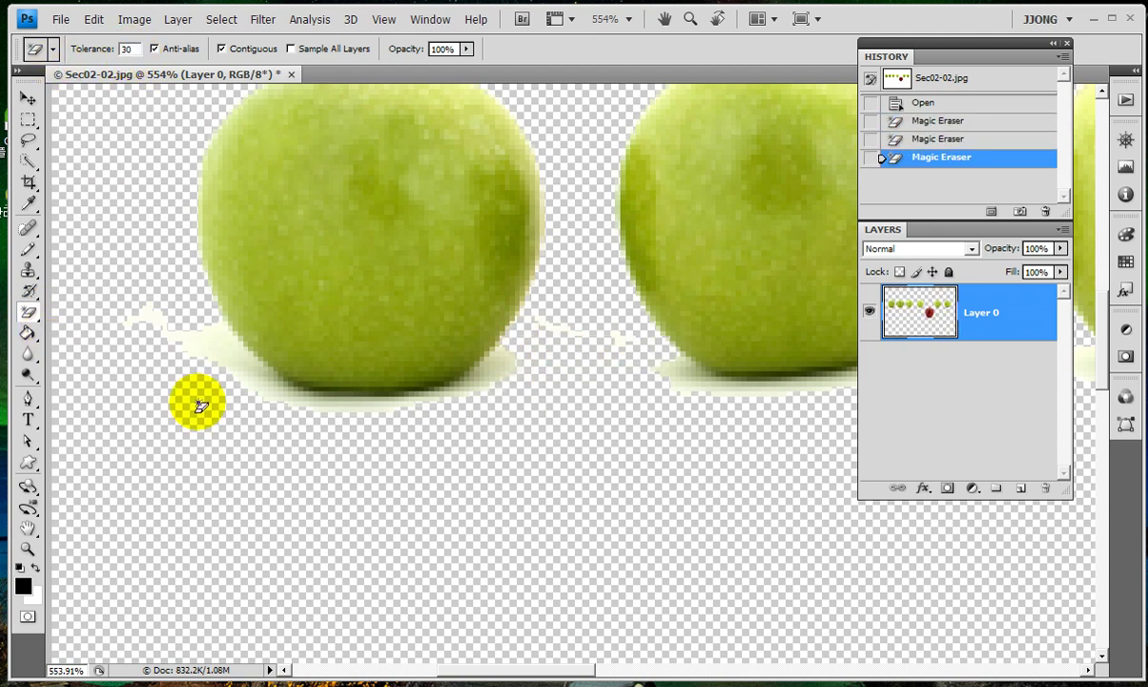
left_click(210, 349)
left_click(569, 329)
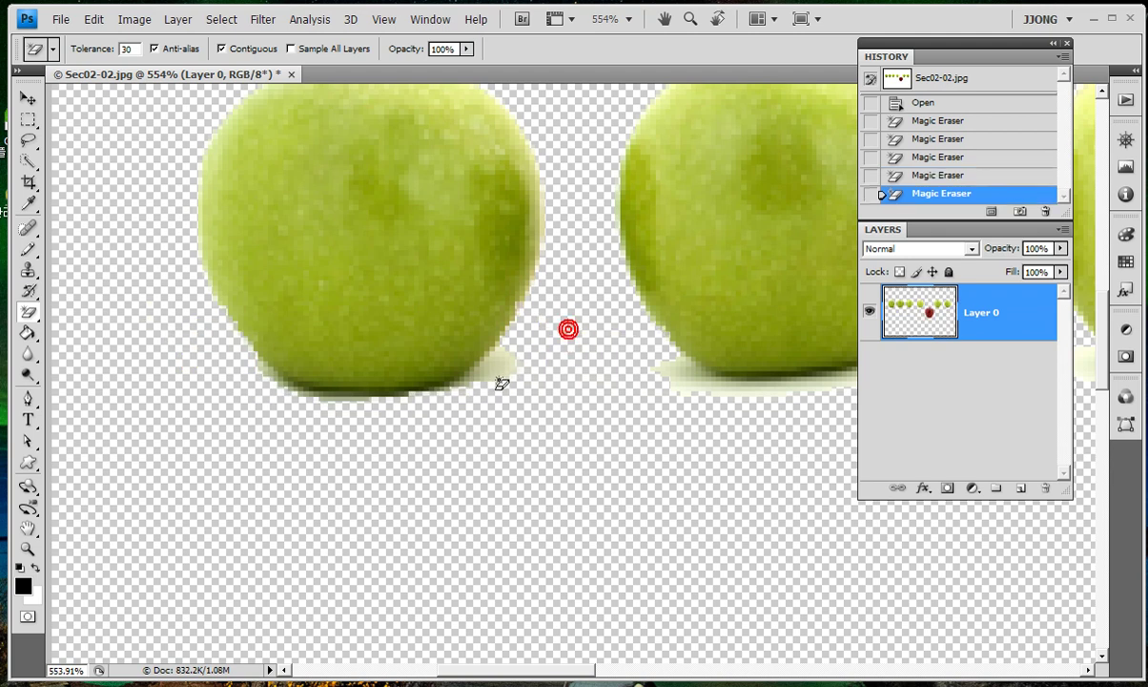
left_click(495, 379)
left_click(672, 380)
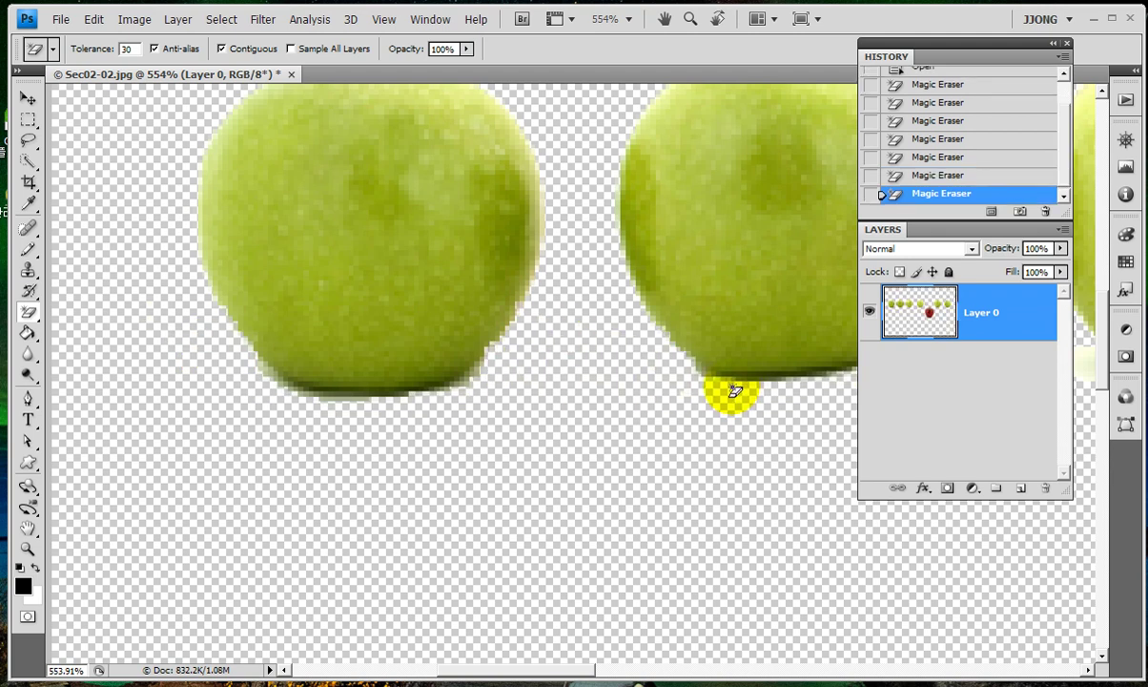
left_click_drag(706, 362, 496, 549)
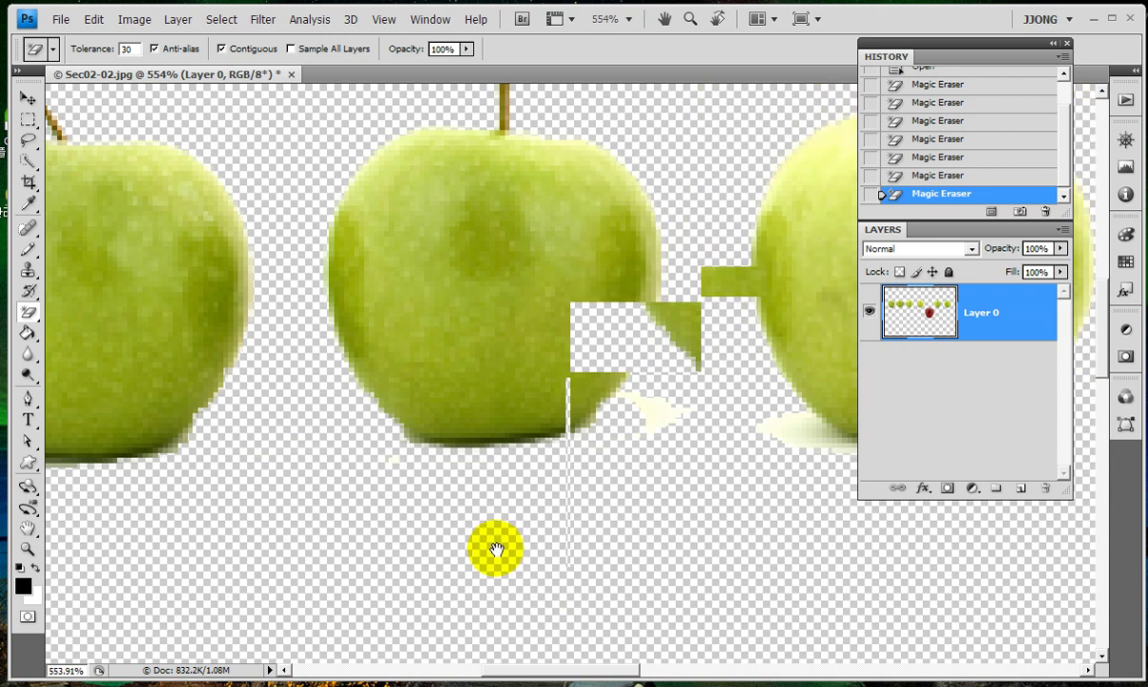
left_click_drag(616, 310, 389, 335)
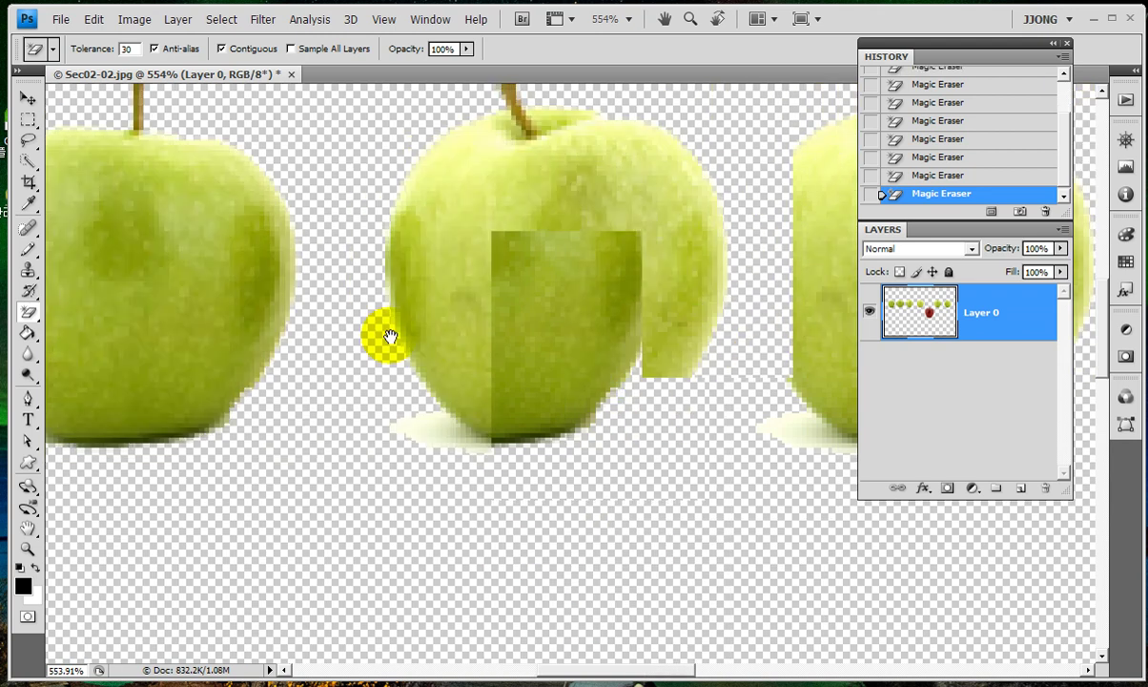
left_click(419, 437)
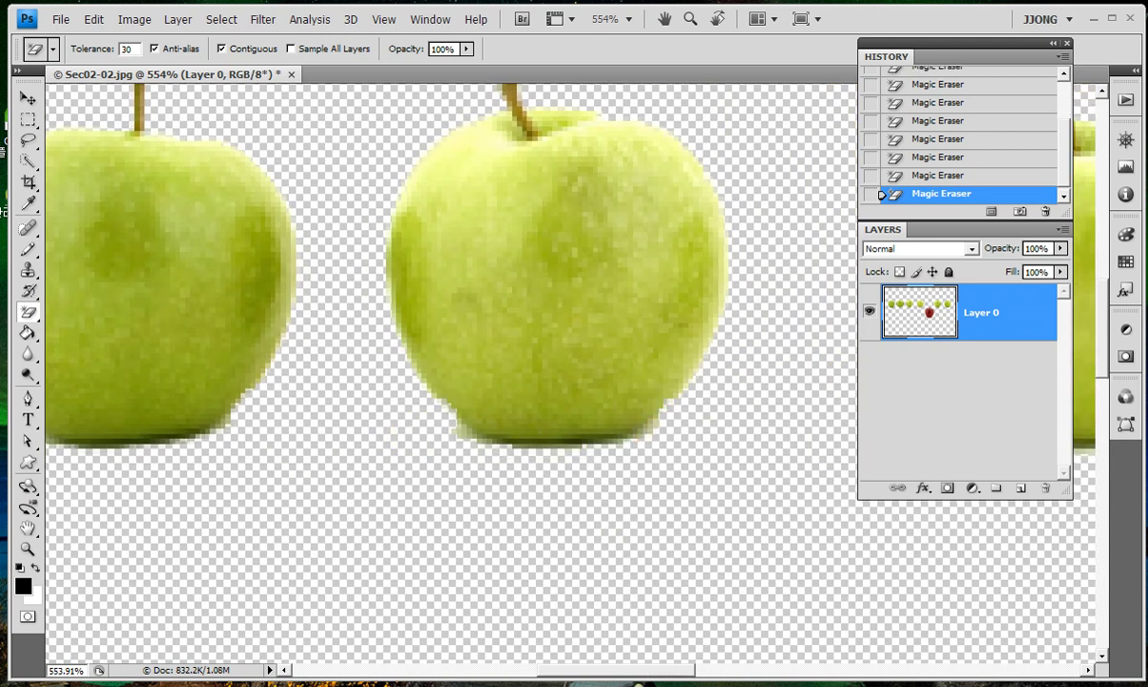
double_click(27, 549)
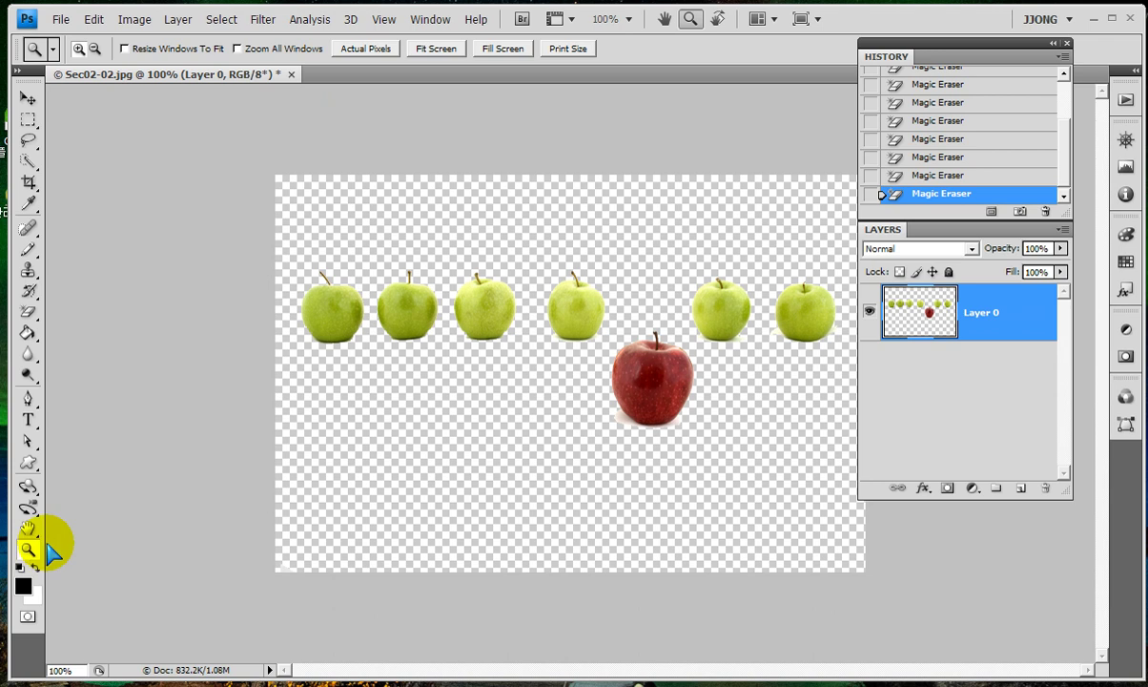
Erase the shadow and pink leftovers under the red apple, then return to 100% view.
left_click_drag(592, 373, 701, 453)
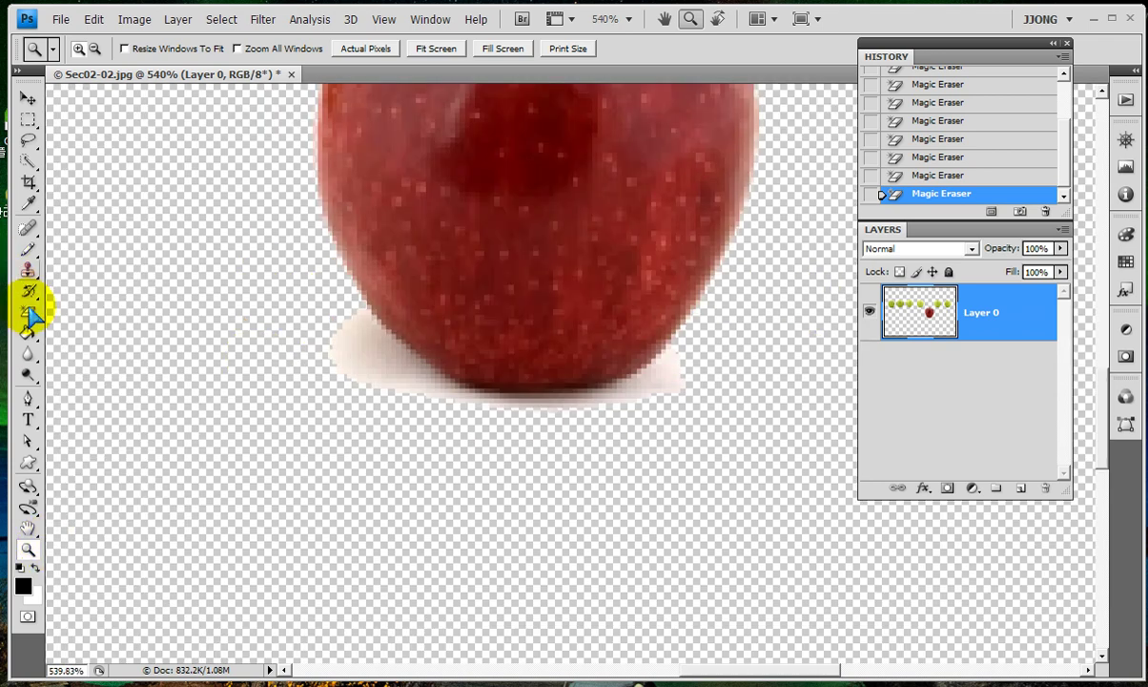
left_click(28, 312)
left_click(370, 340)
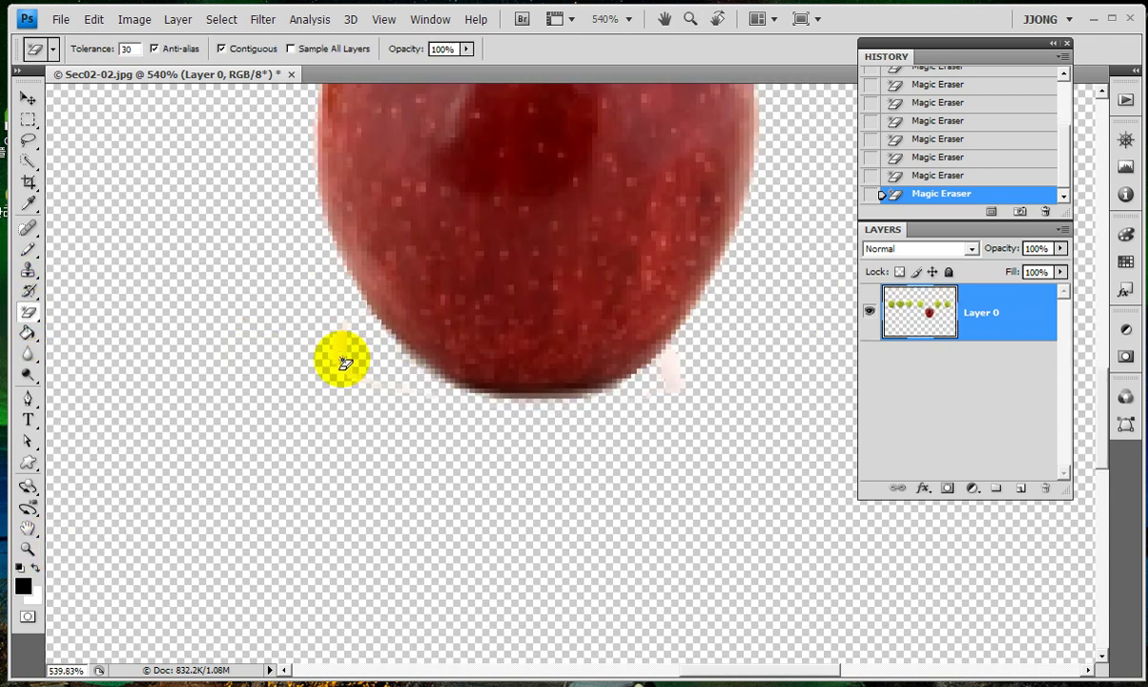
left_click(411, 387)
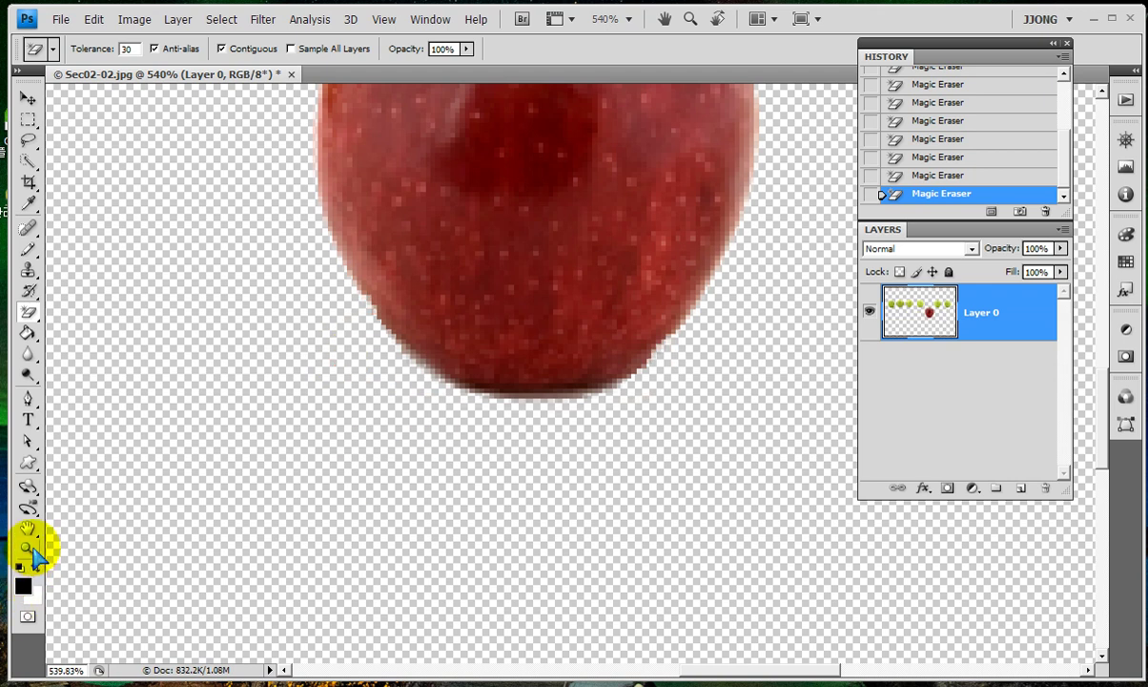
double_click(28, 549)
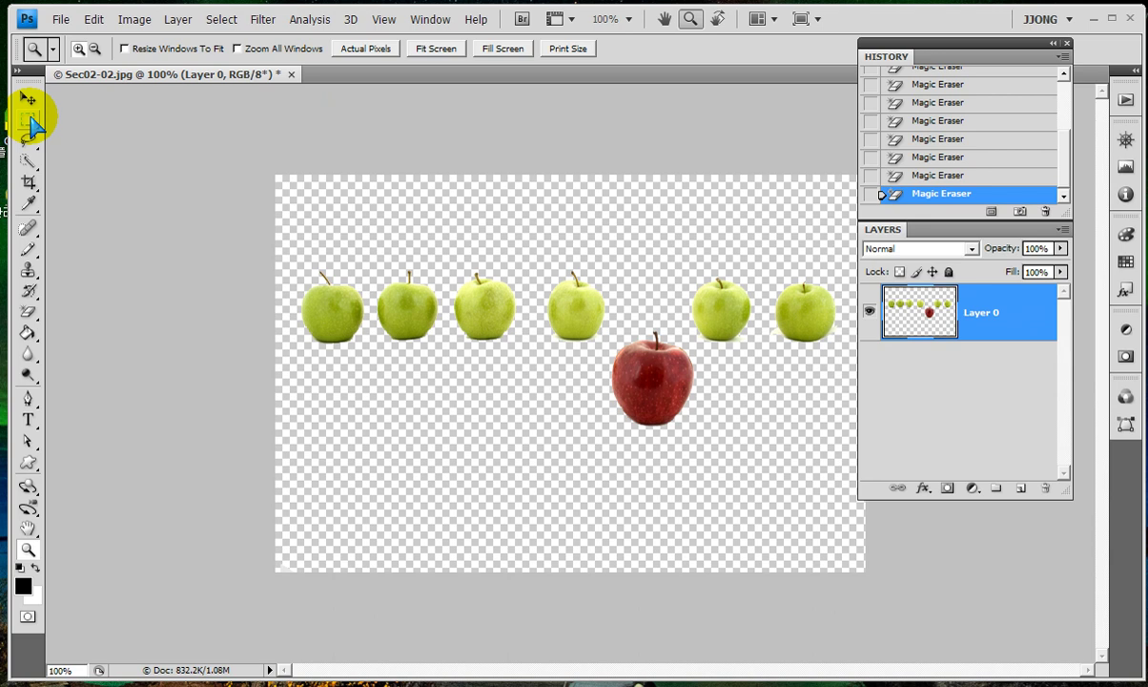
mouse_move(427, 474)
left_mouse_down()
mouse_move(486, 482)
mouse_move(468, 464)
left_mouse_up()
mouse_move(561, 466)
left_mouse_down()
mouse_move(592, 525)
mouse_move(586, 477)
left_mouse_up()
mouse_move(675, 477)
left_mouse_down()
mouse_move(687, 520)
mouse_move(697, 469)
left_mouse_up()
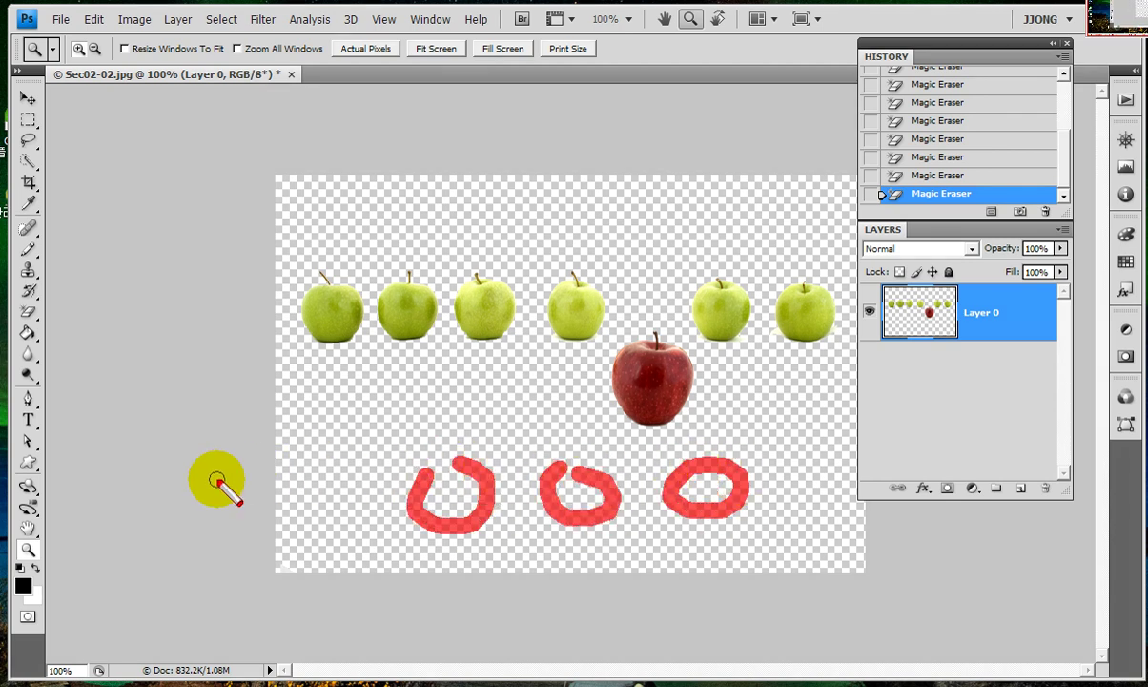
mouse_move(597, 418)
left_mouse_down()
mouse_move(636, 307)
mouse_move(712, 358)
mouse_move(637, 441)
mouse_move(591, 417)
left_mouse_up()
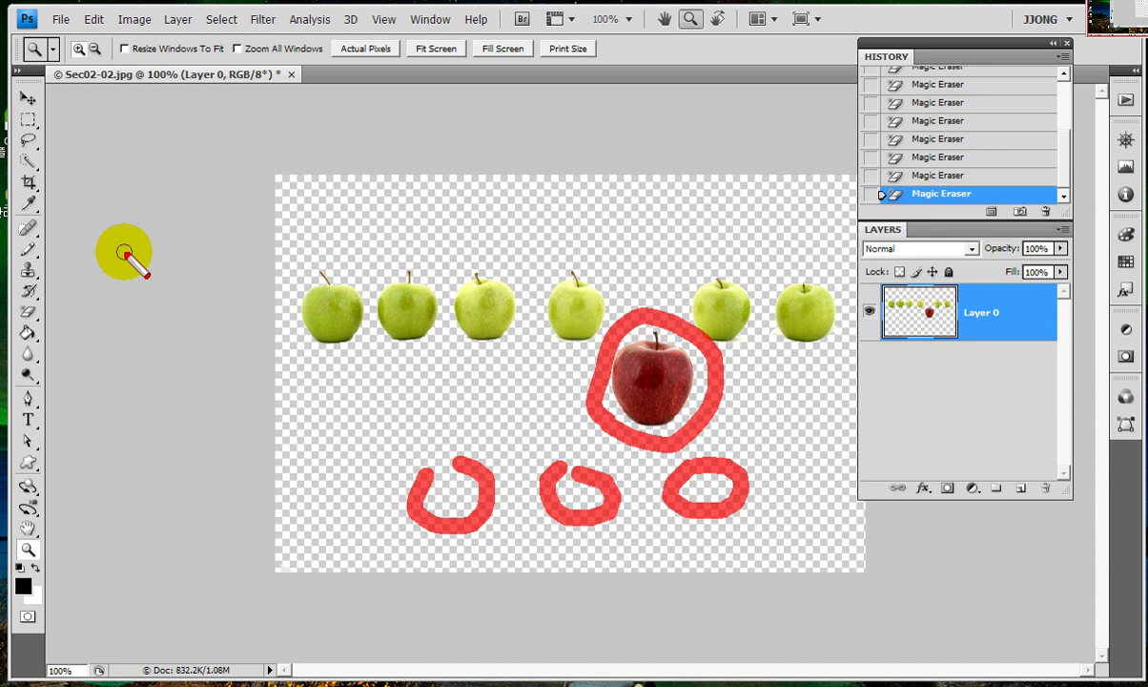
key("Escape")
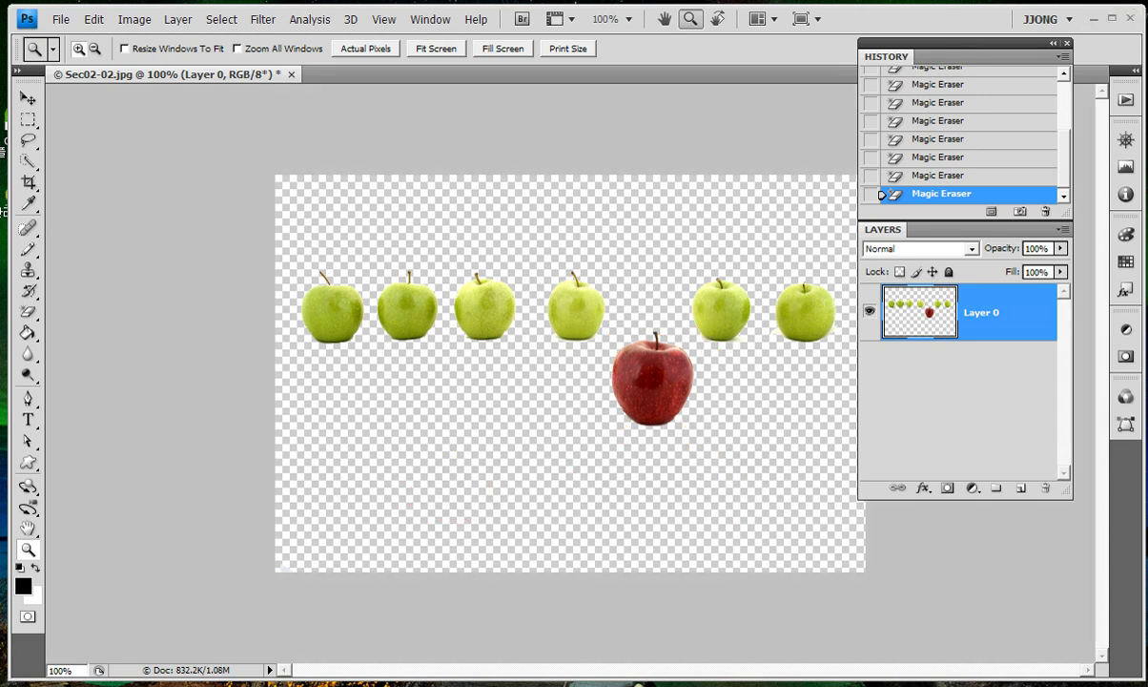
Draw a freehand Lasso Tool loop around the red apple.
left_click(26, 143)
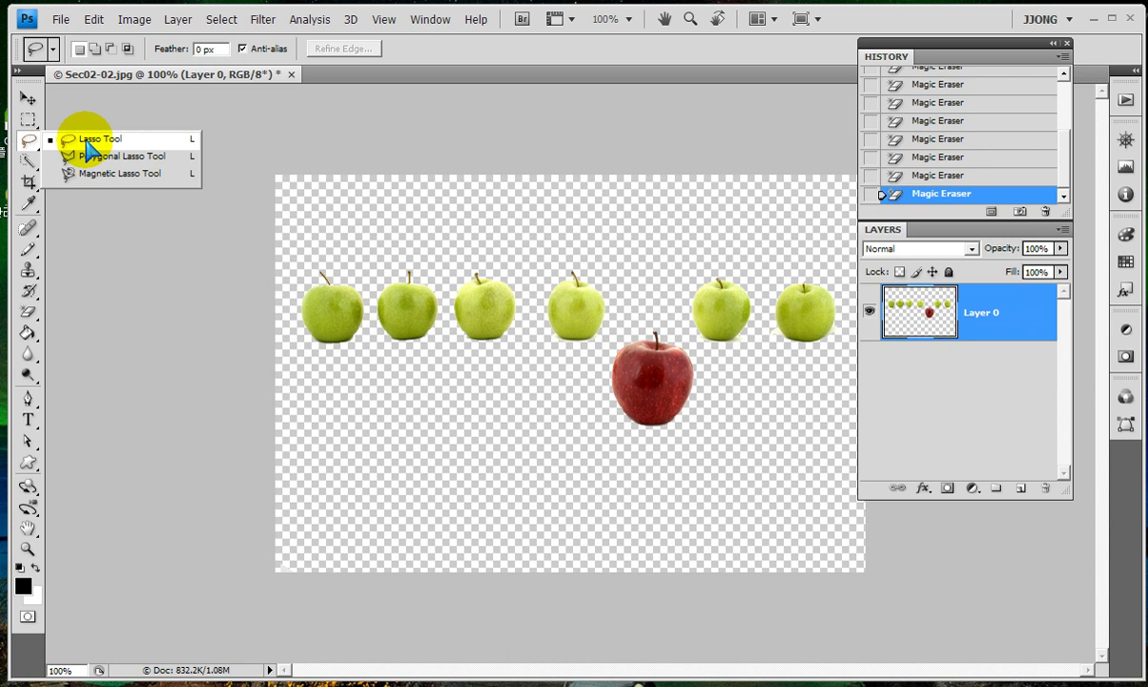
left_click(88, 145)
mouse_move(581, 434)
left_mouse_down()
mouse_move(599, 345)
mouse_move(730, 395)
mouse_move(584, 423)
left_mouse_up()
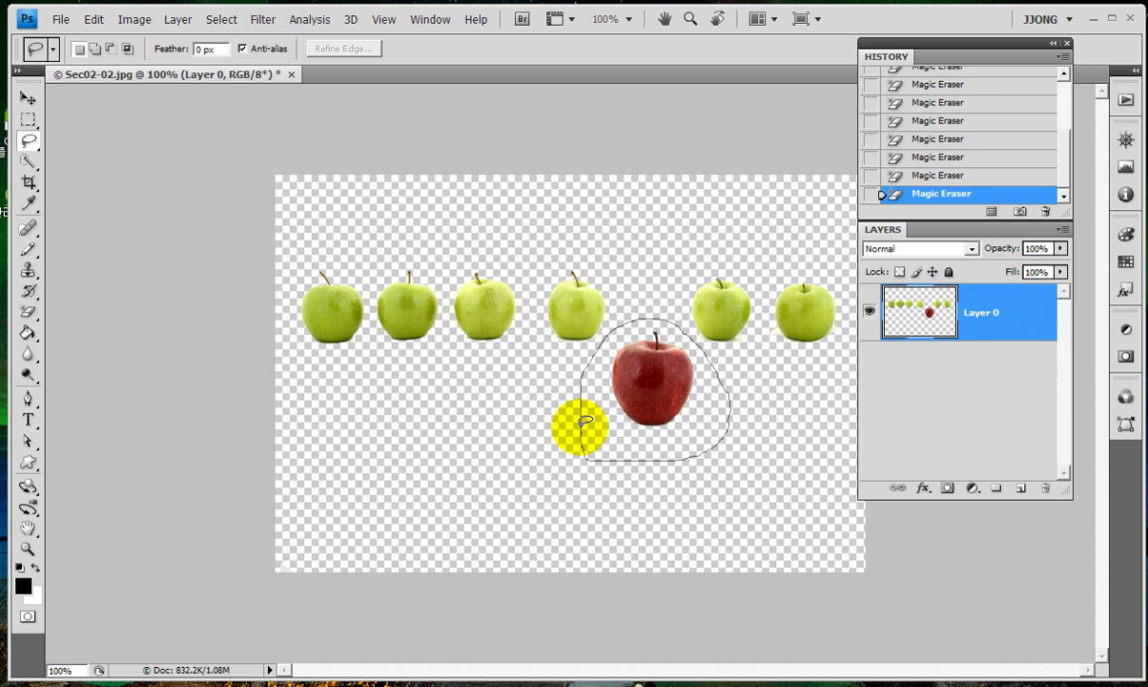
left_click_drag(584, 422, 584, 423)
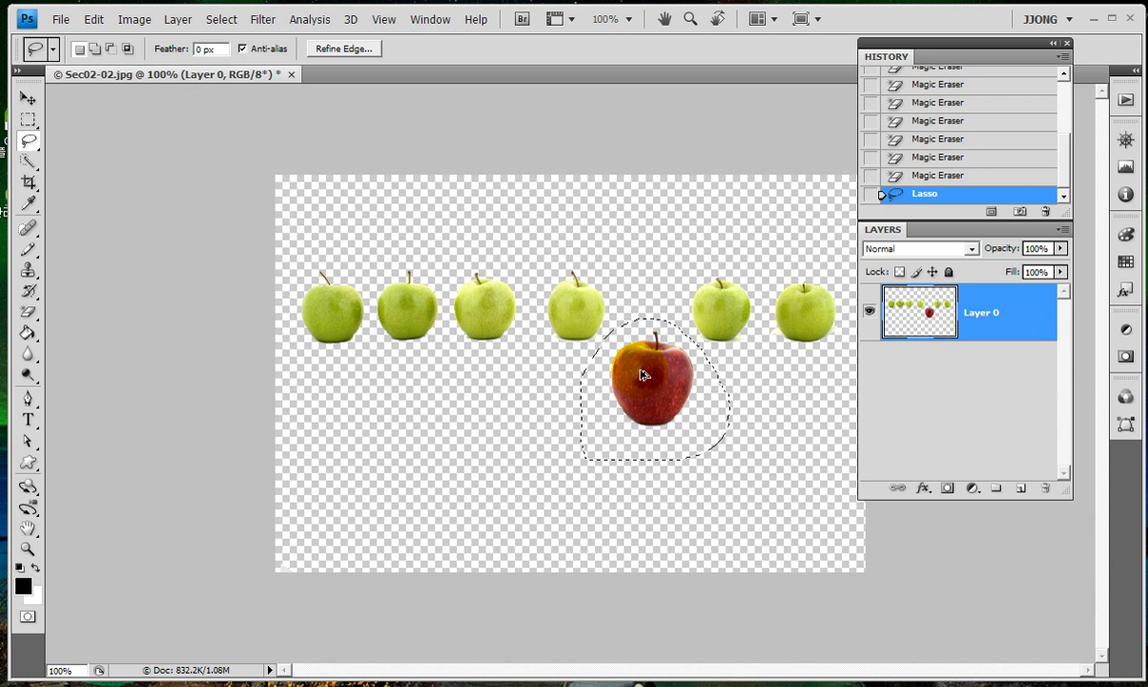
Alt-drag three copies of the red apple into a bottom row, then deselect.
left_click_drag(644, 388, 471, 500, "ctrl+alt")
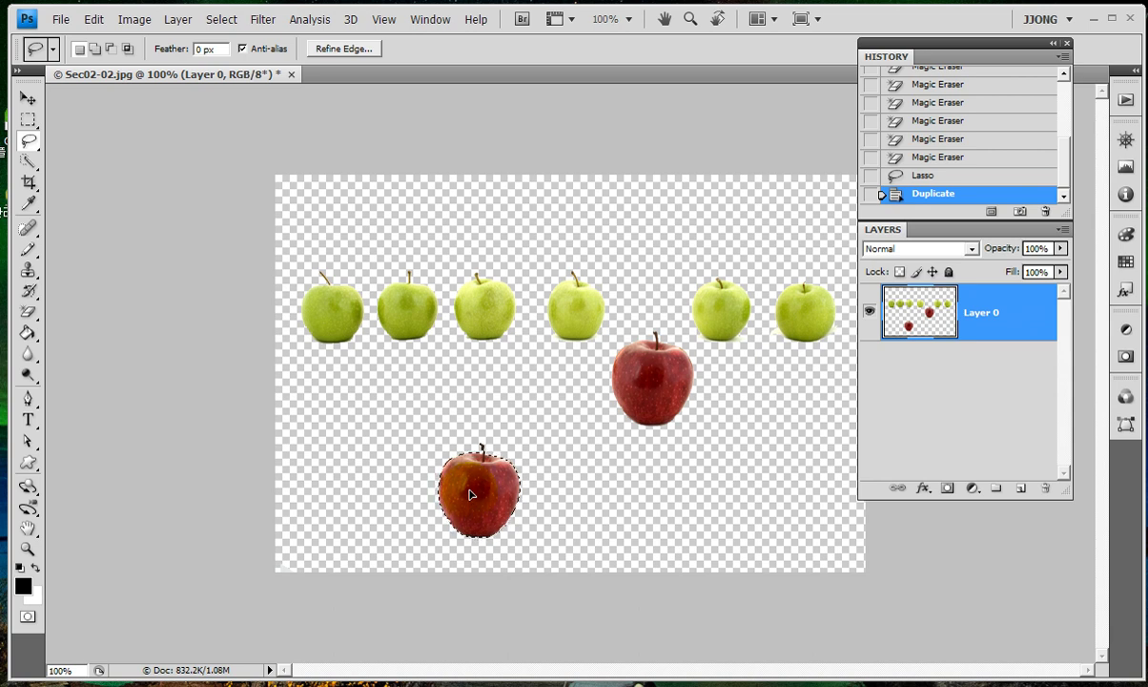
left_click(512, 524, "alt")
left_click_drag(481, 509, 626, 504)
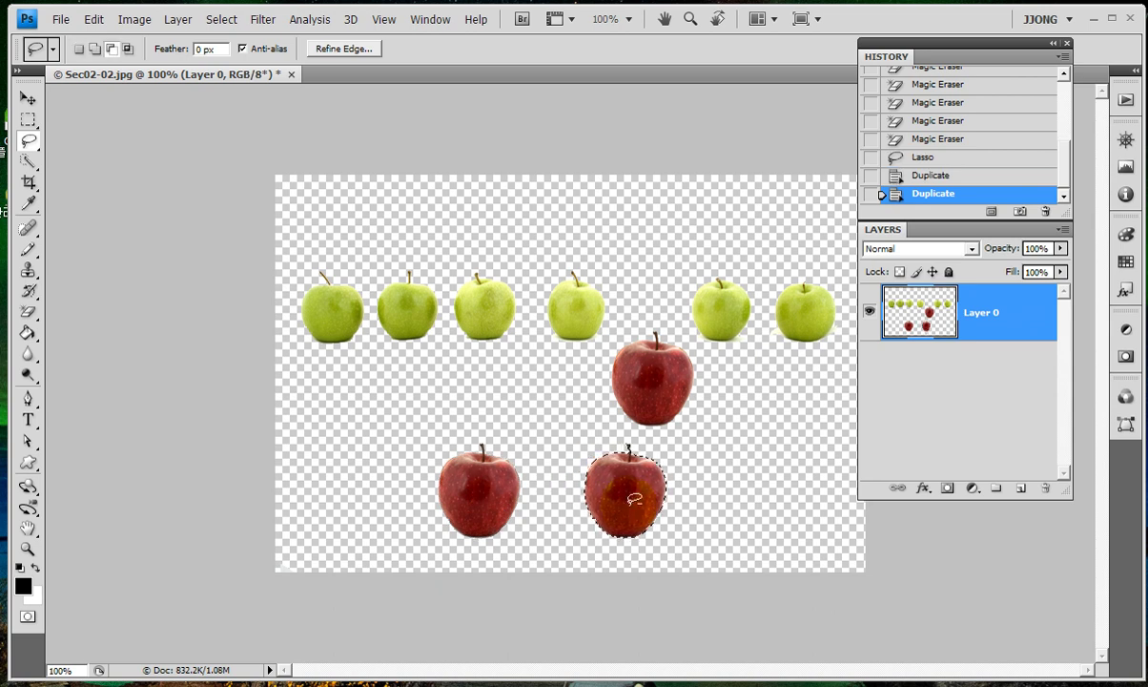
left_click_drag(632, 500, 769, 506)
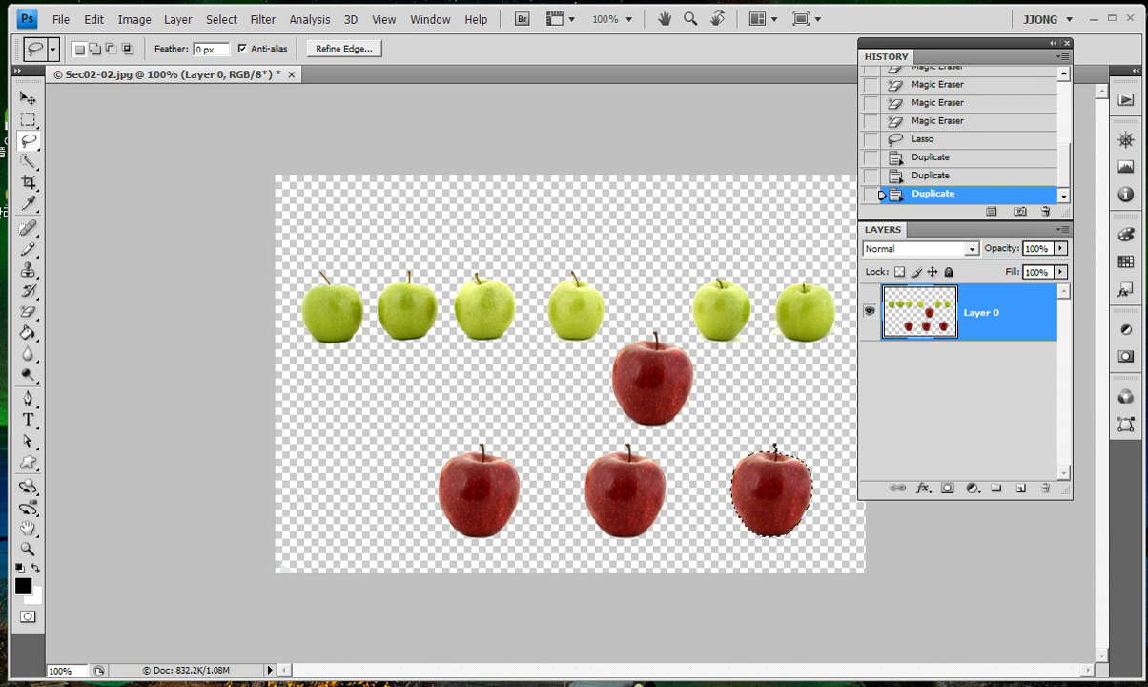
key("ctrl+d")
In a blank Notepad, type '선택툴 사용중' and '복사 이동하려면' on two lines.
left_click(370, 208)
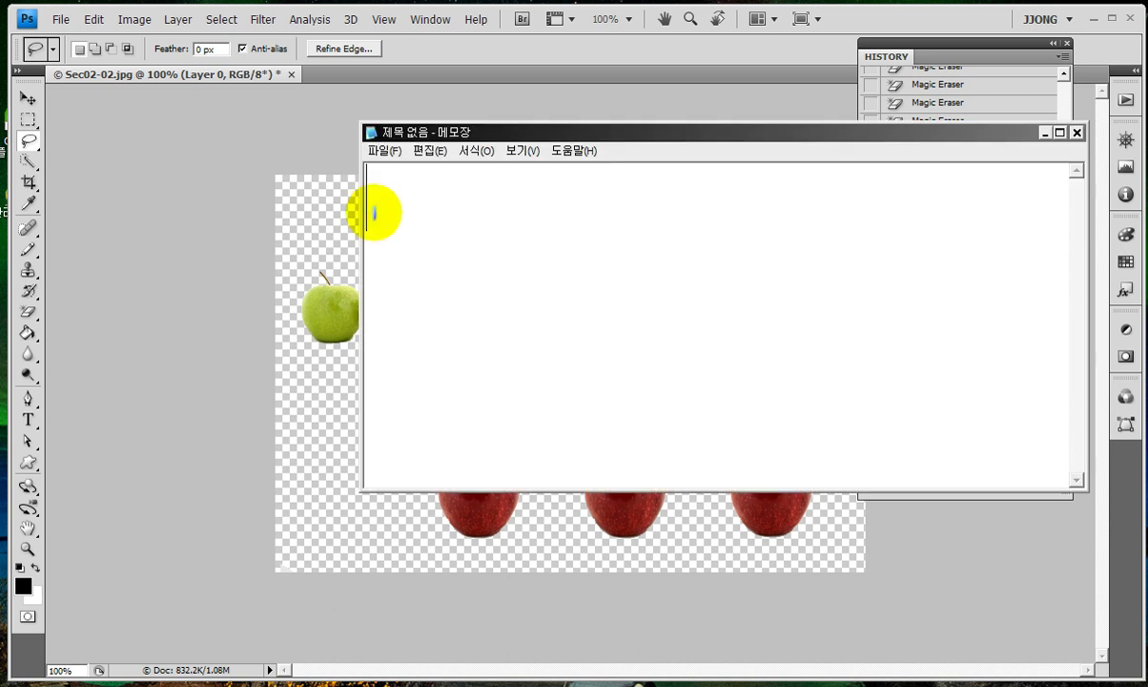
left_click(453, 223)
type("t")
key("BackSpace")
type("ㅅ")
type("선택툴 ㅅ사용중")
key("Return")
type("보ㄱ")
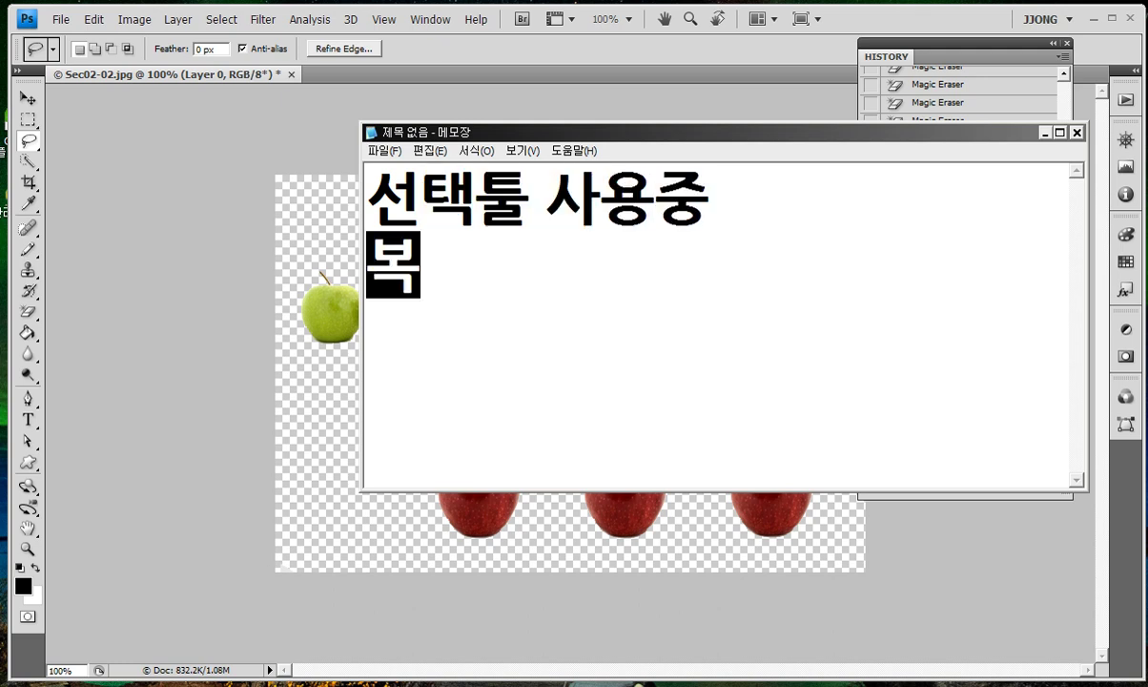
type("사 이동할")
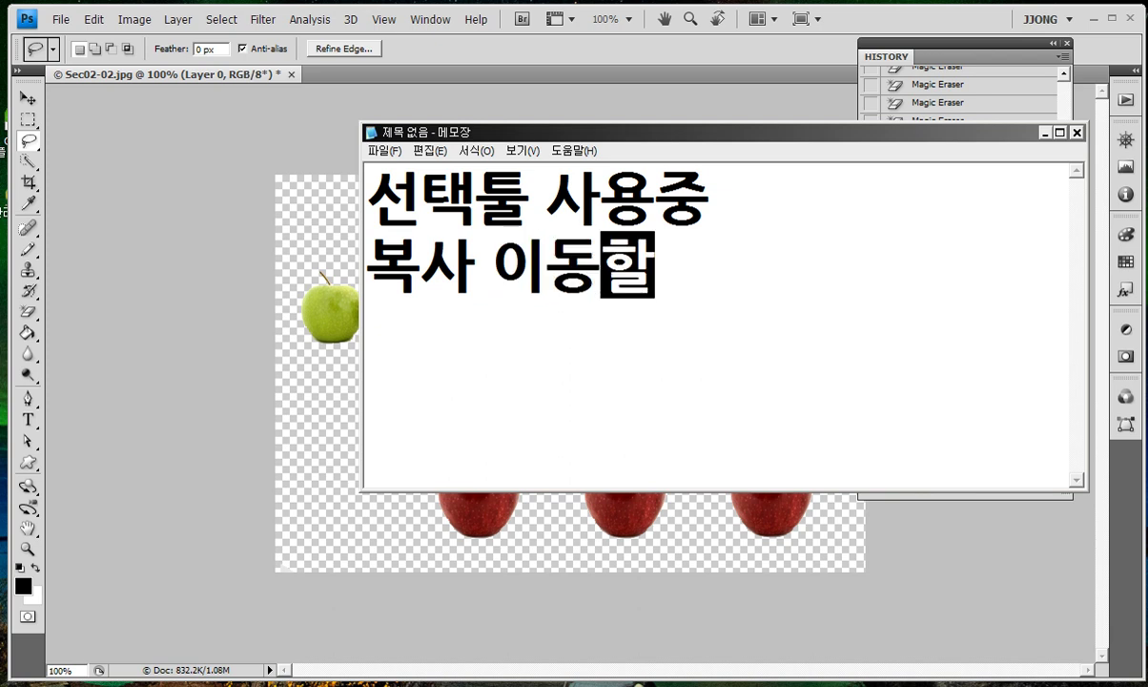
type("ㅕㄴ")
key("BackSpace")
type("며ㄴ")
Add the lines '1. ctrl : 이동기능' and '2. alt : 복사', then hide Notepad.
key("Return")
type("1.")
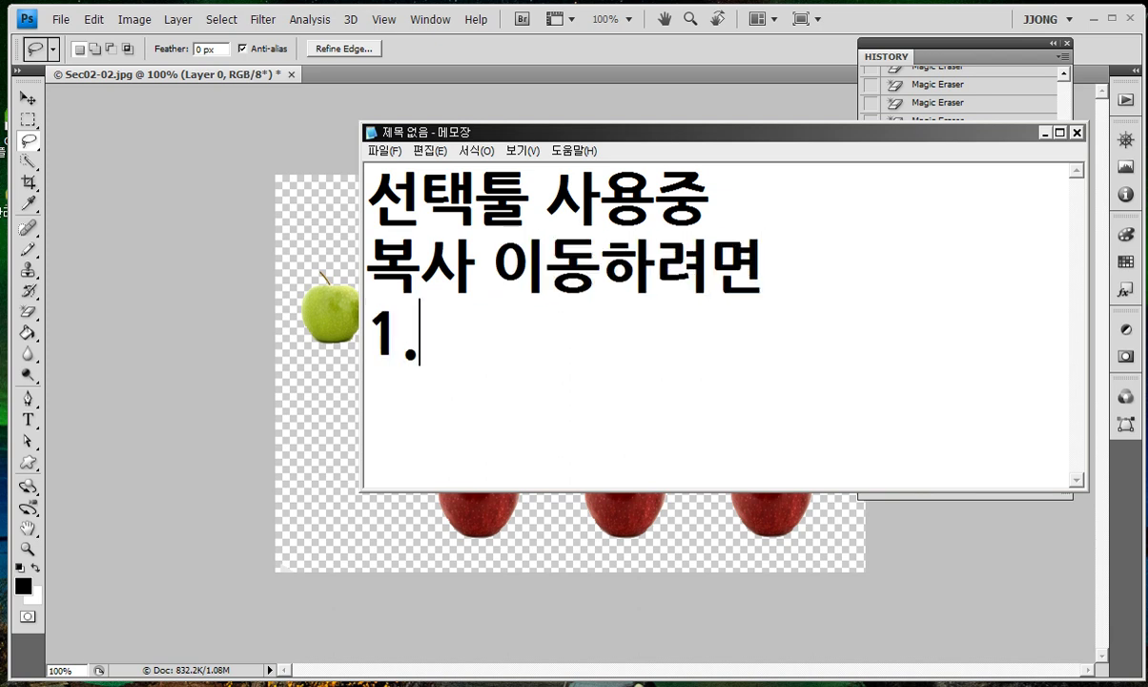
type(" ctrl")
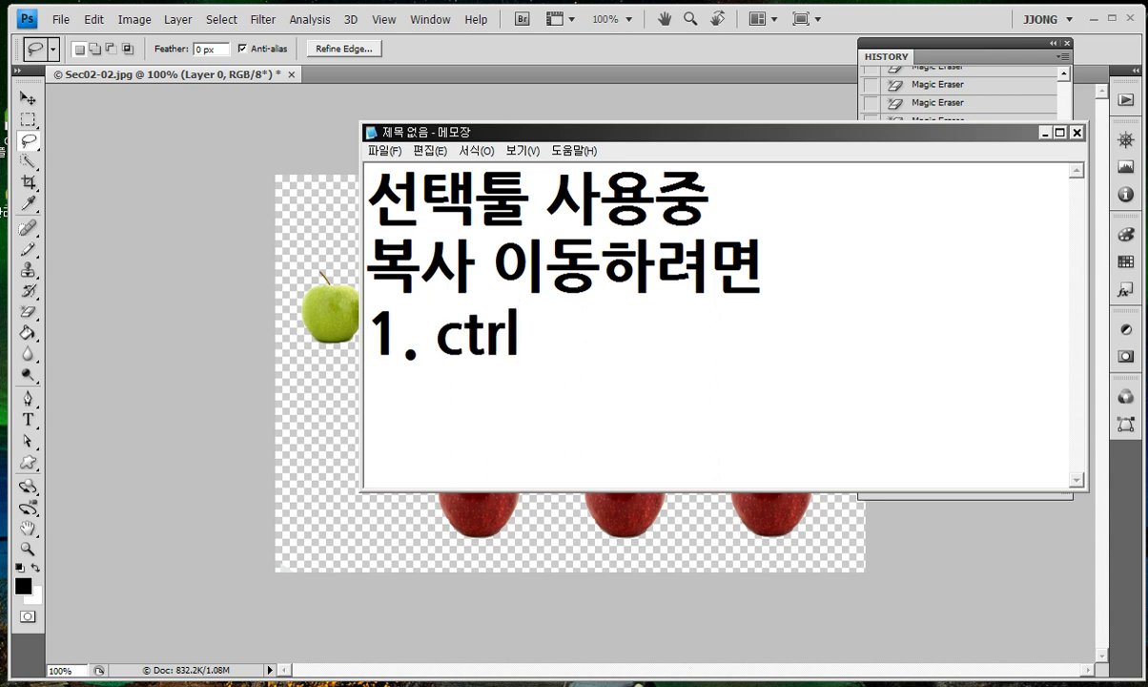
type(" : 이도동기능")
key("Return")
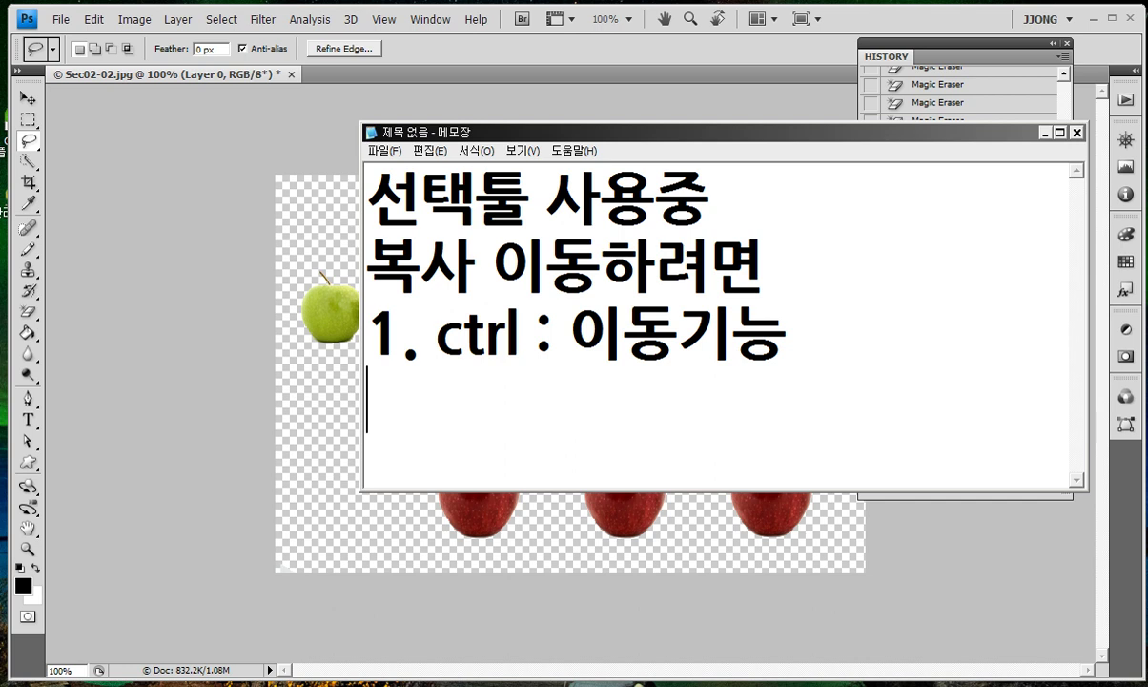
type("2. ㅁ")
key("BackSpace")
type("alt : ")
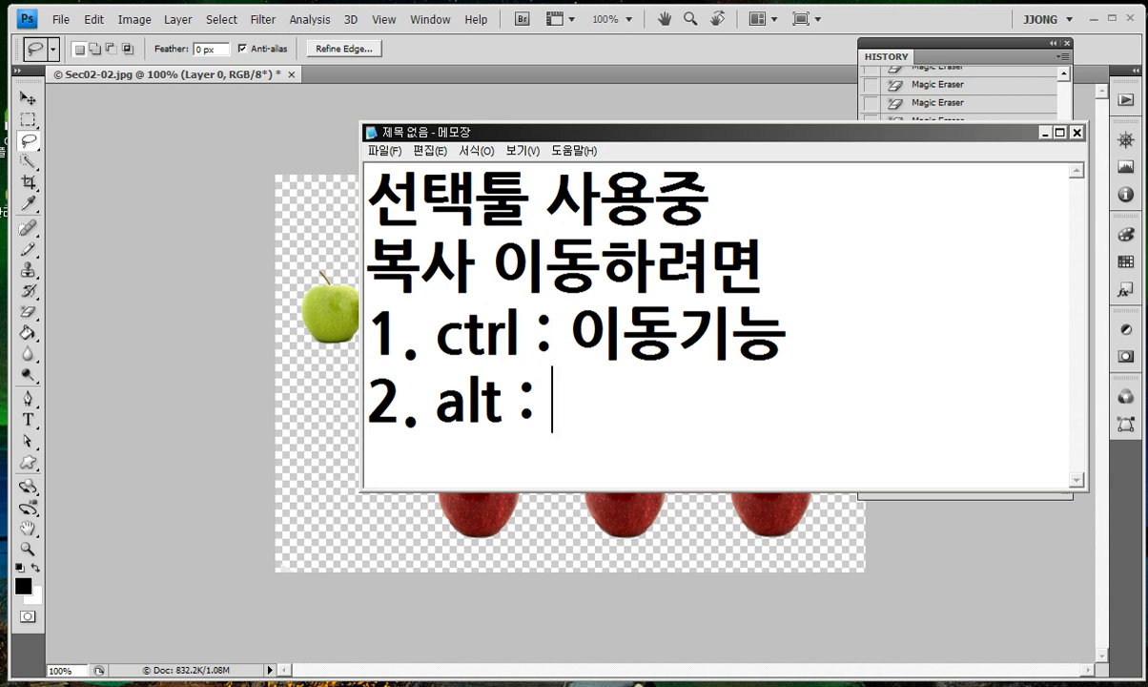
type("복사")
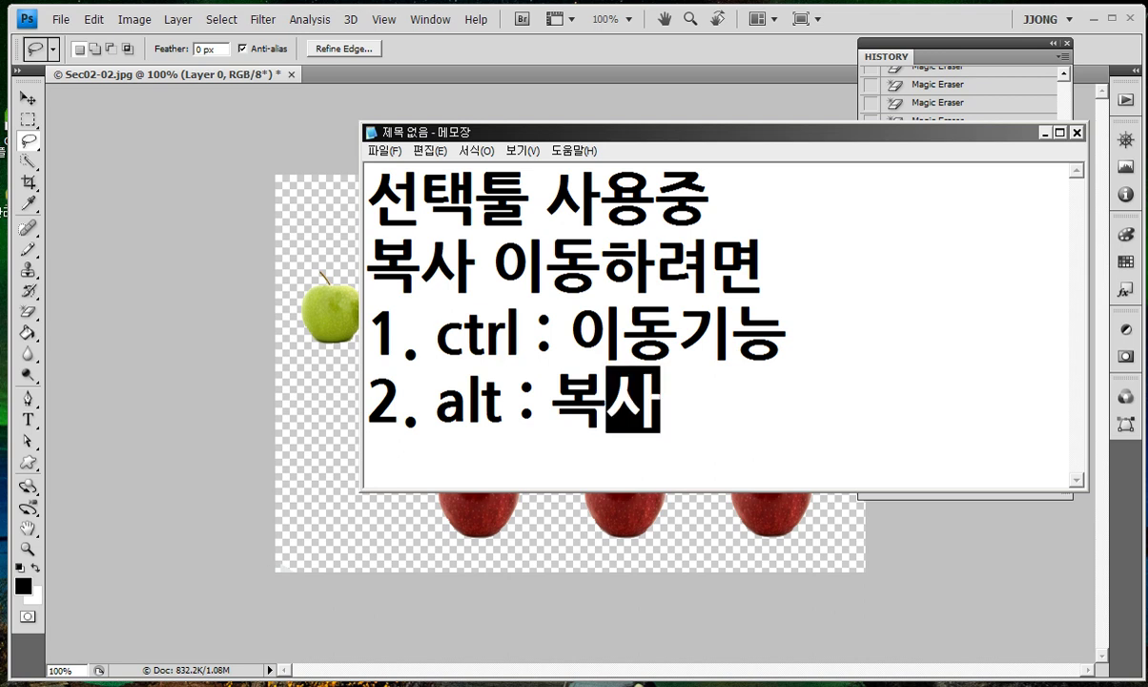
left_click(15, 92)
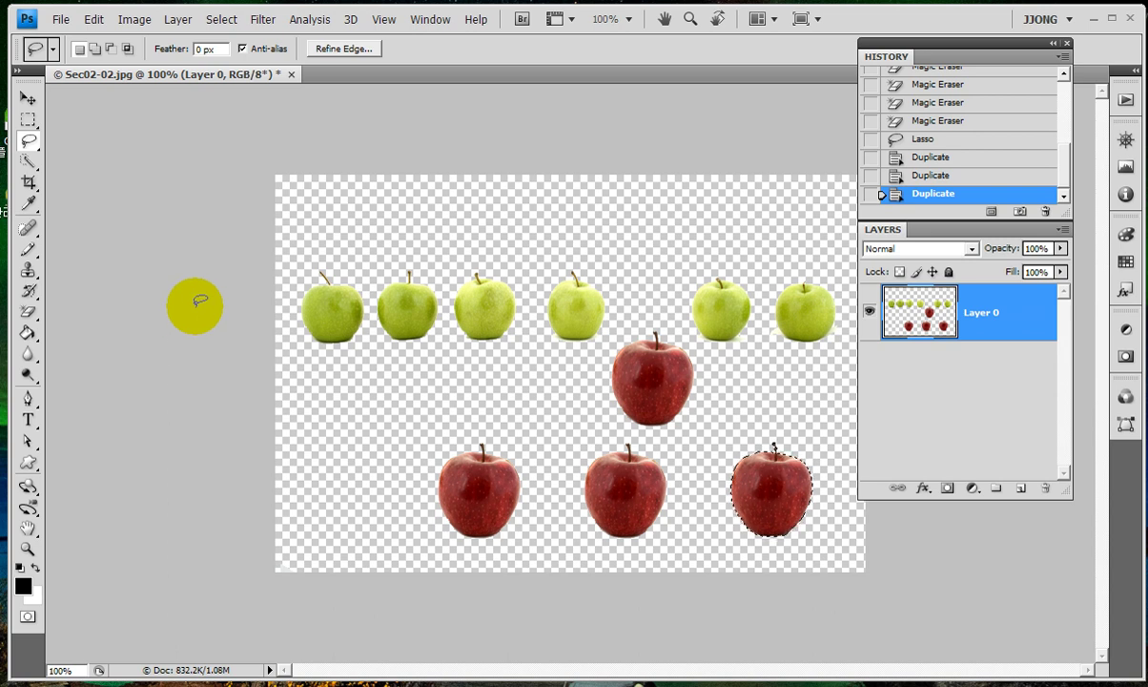
Clear the on-screen annotations and open the Select menu.
left_click_drag(760, 548, 729, 560)
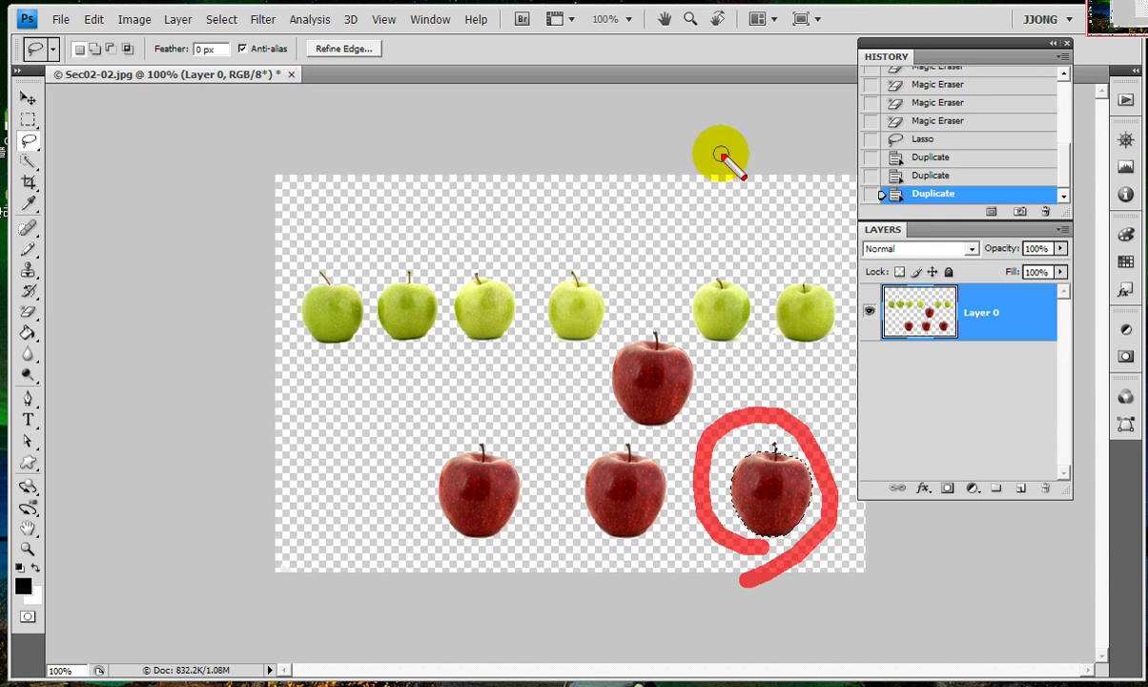
left_click_drag(238, 35, 208, 63)
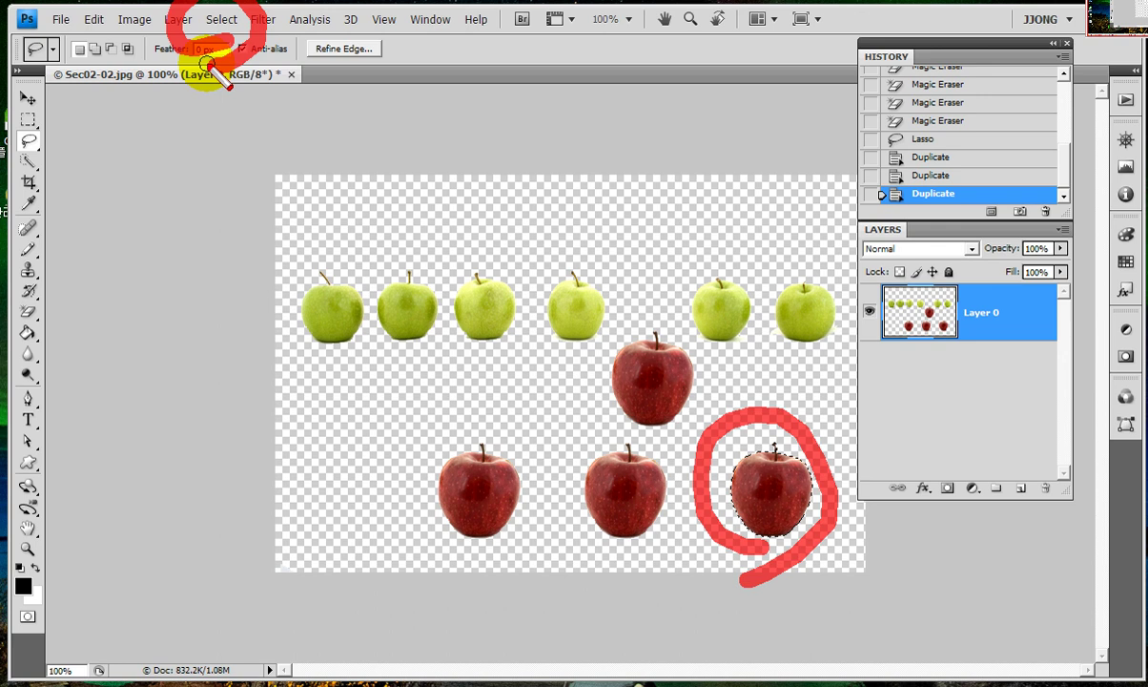
key("Escape")
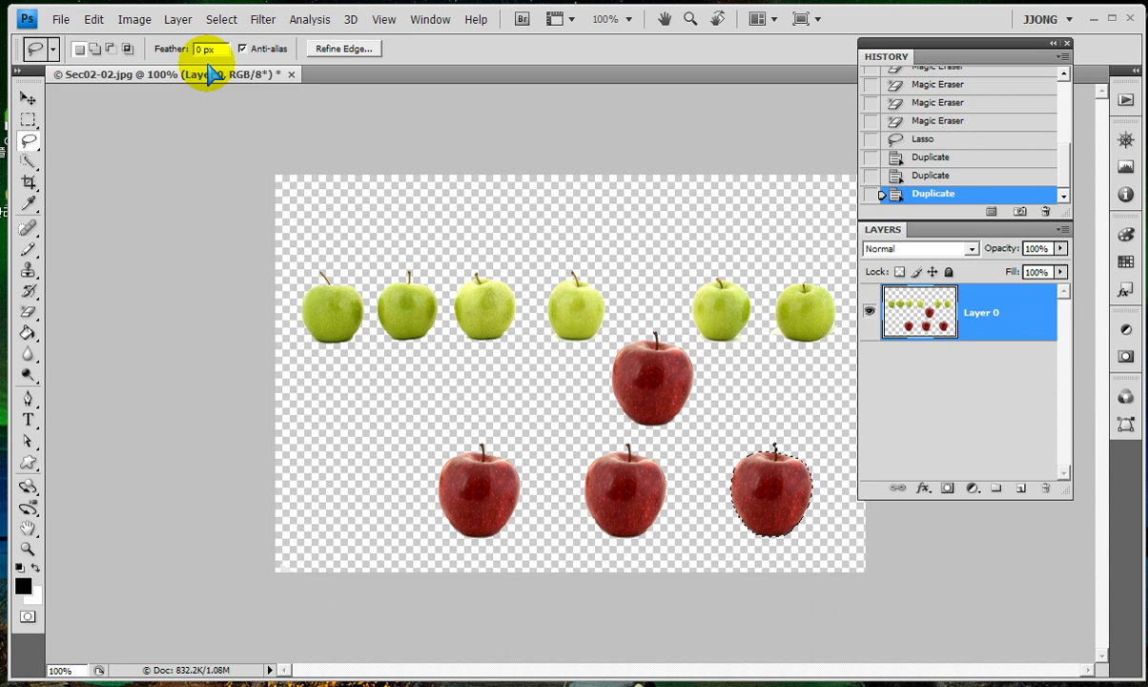
left_click(219, 23)
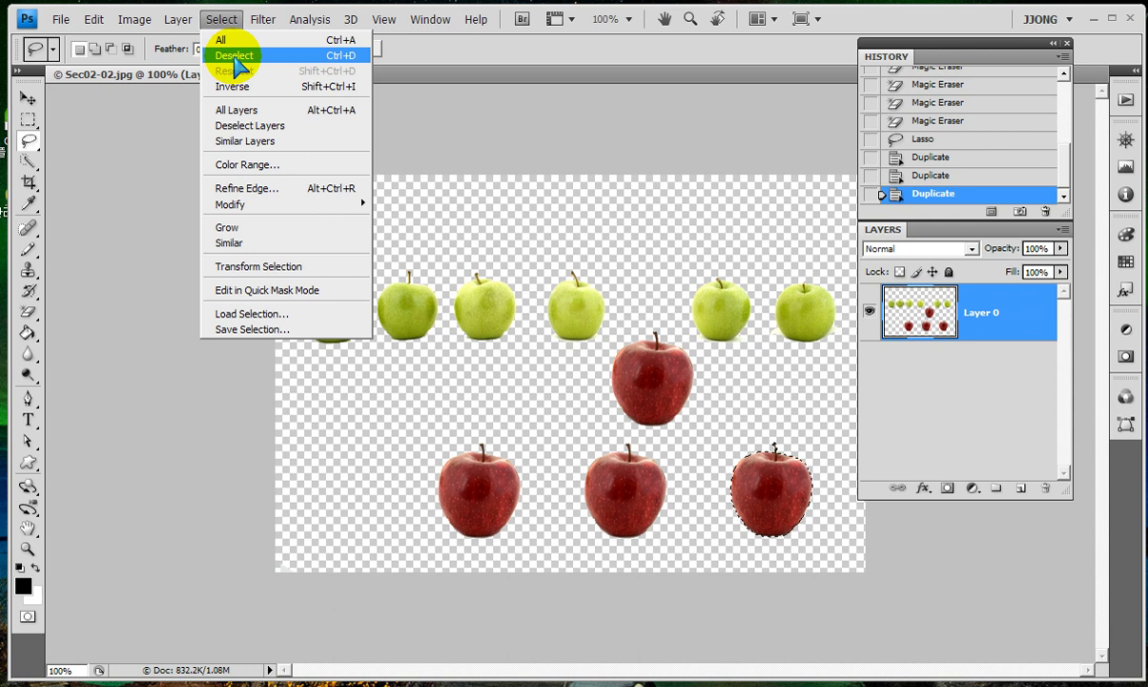
Deselect the apple copy, float the document window and enlarge it from its corners.
left_click(234, 57)
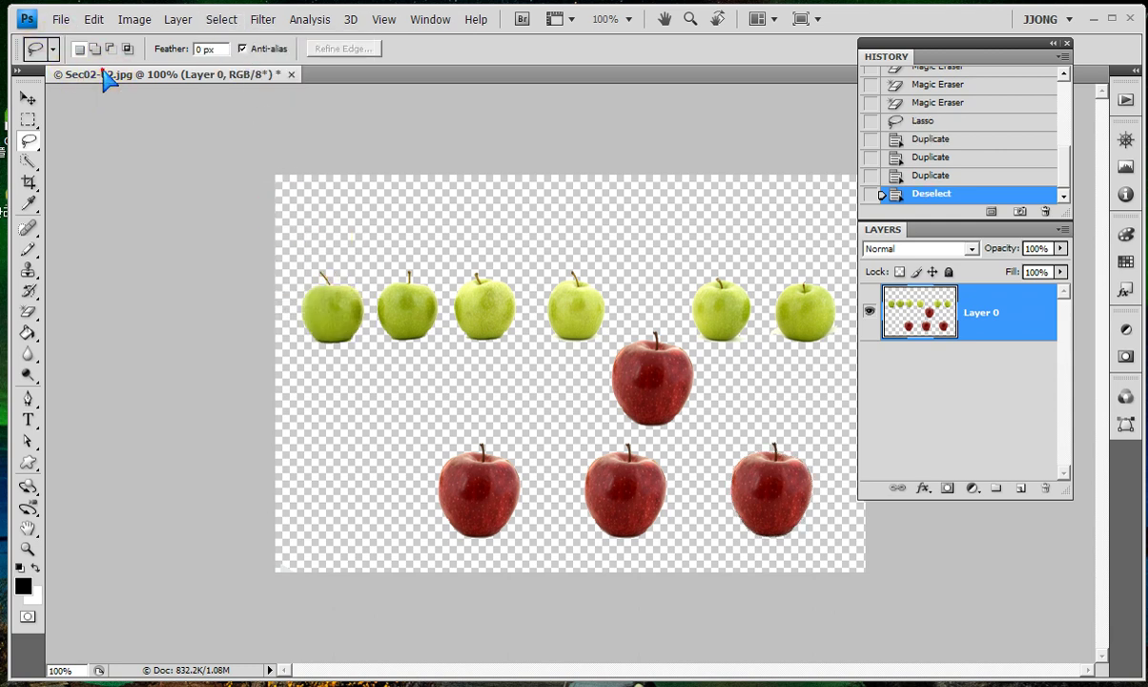
left_click_drag(102, 72, 177, 143)
left_click_drag(721, 569, 788, 607)
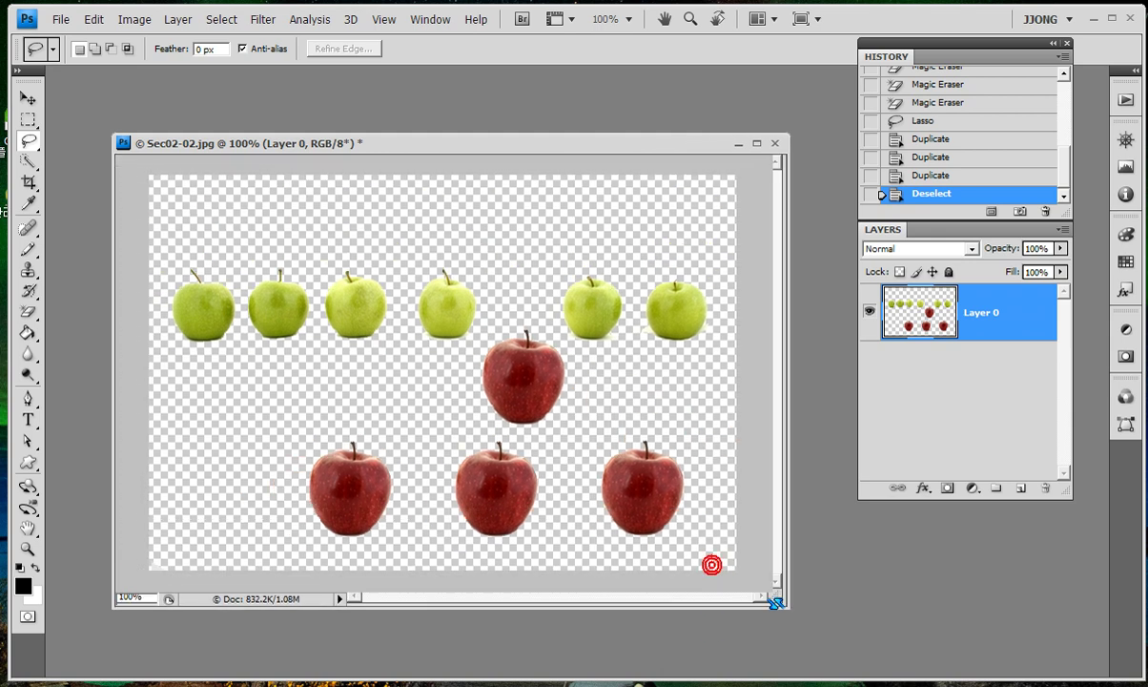
left_click_drag(112, 133, 87, 101)
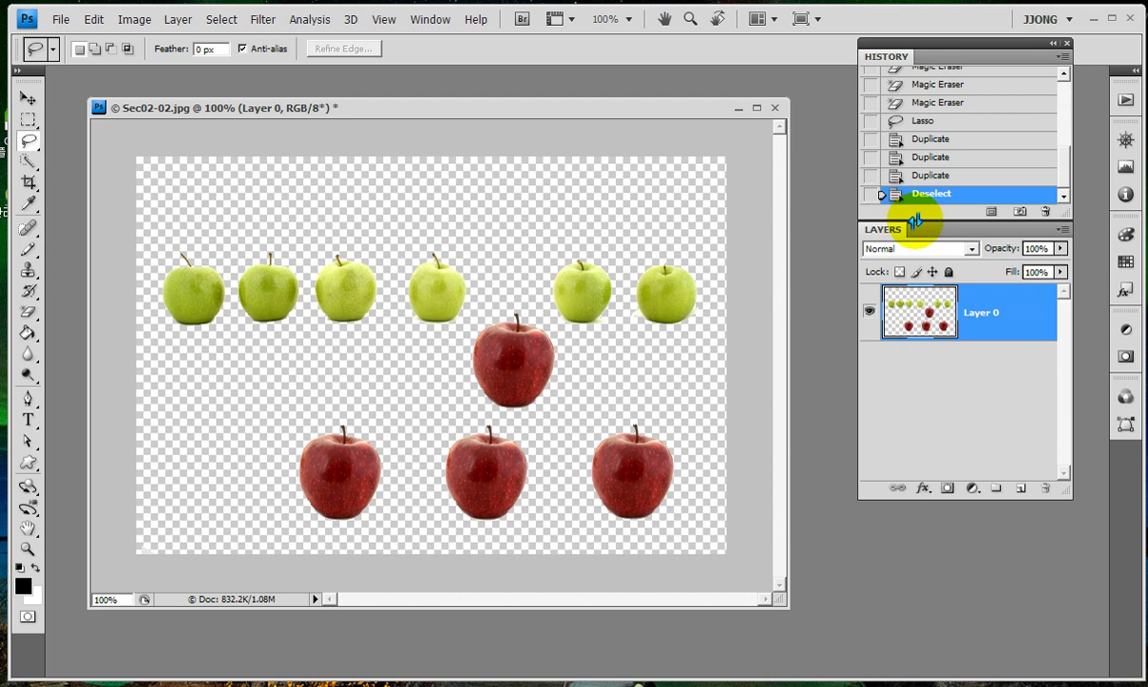
Enlarge the History panel, then step between the originally opened image and the first background erase.
left_click_drag(915, 222, 915, 339)
left_click_drag(1064, 213, 1076, 140)
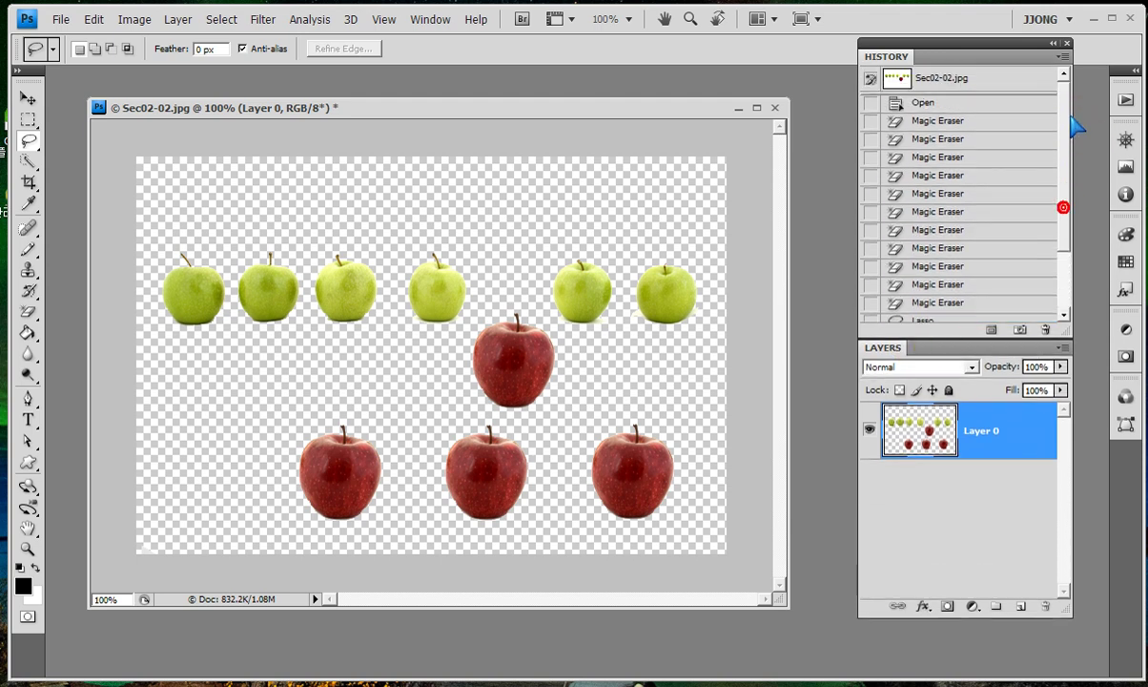
left_click(949, 121)
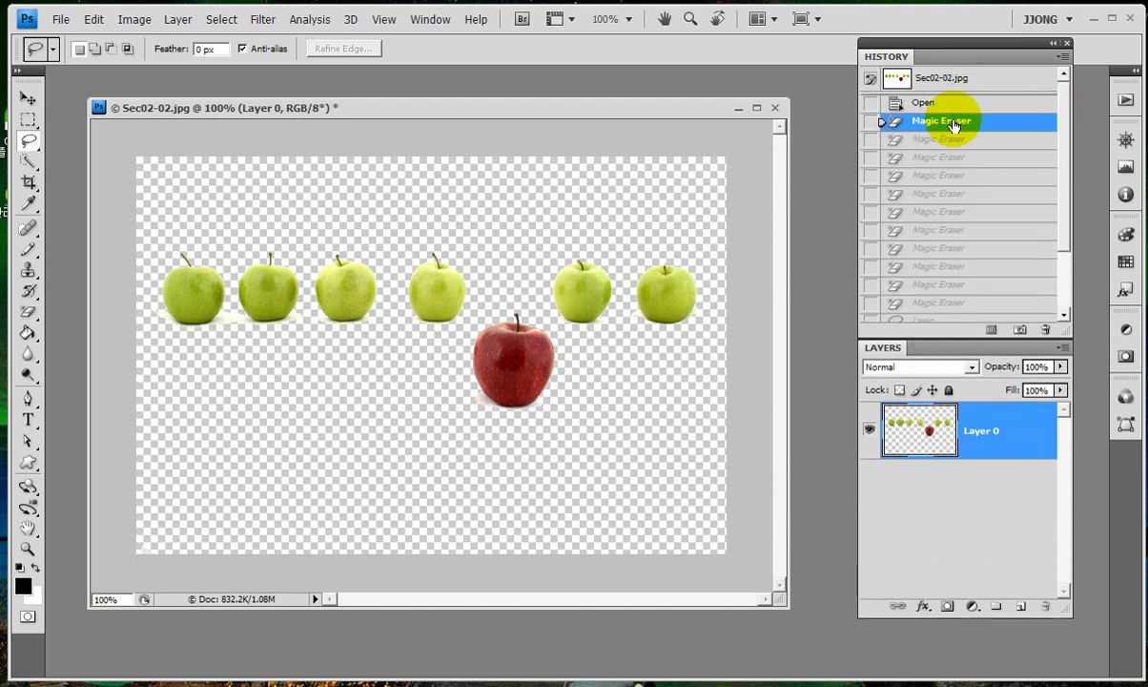
left_click(954, 105)
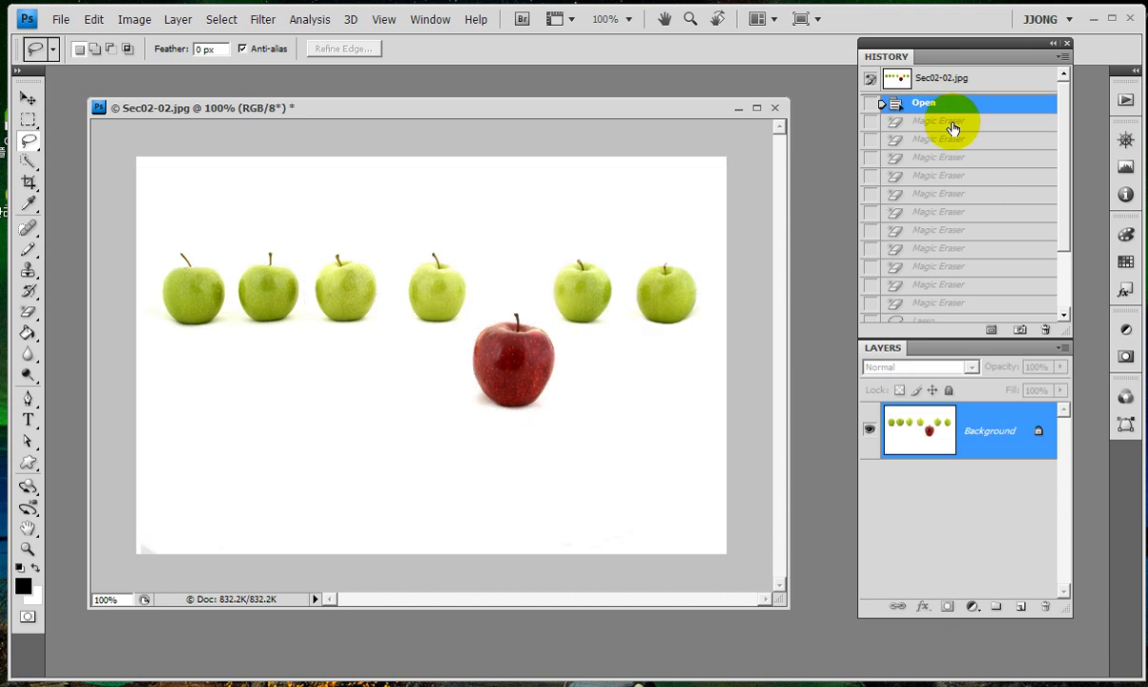
left_click(954, 124)
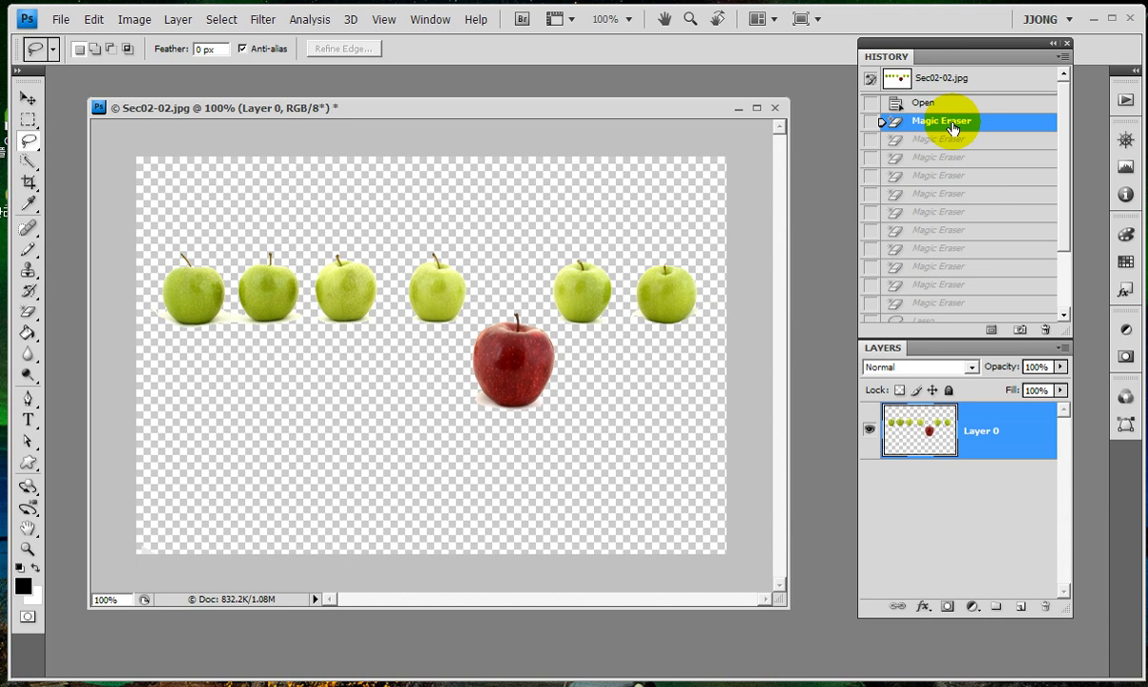
Toggle between the original white and erased backgrounds, then return to the latest Deselect state.
left_click(959, 105)
left_click(971, 121)
left_click(974, 105)
left_click(975, 122)
left_click(975, 105)
left_click(976, 122)
left_click(973, 105)
left_click(975, 121)
left_click(974, 105)
left_click(974, 121)
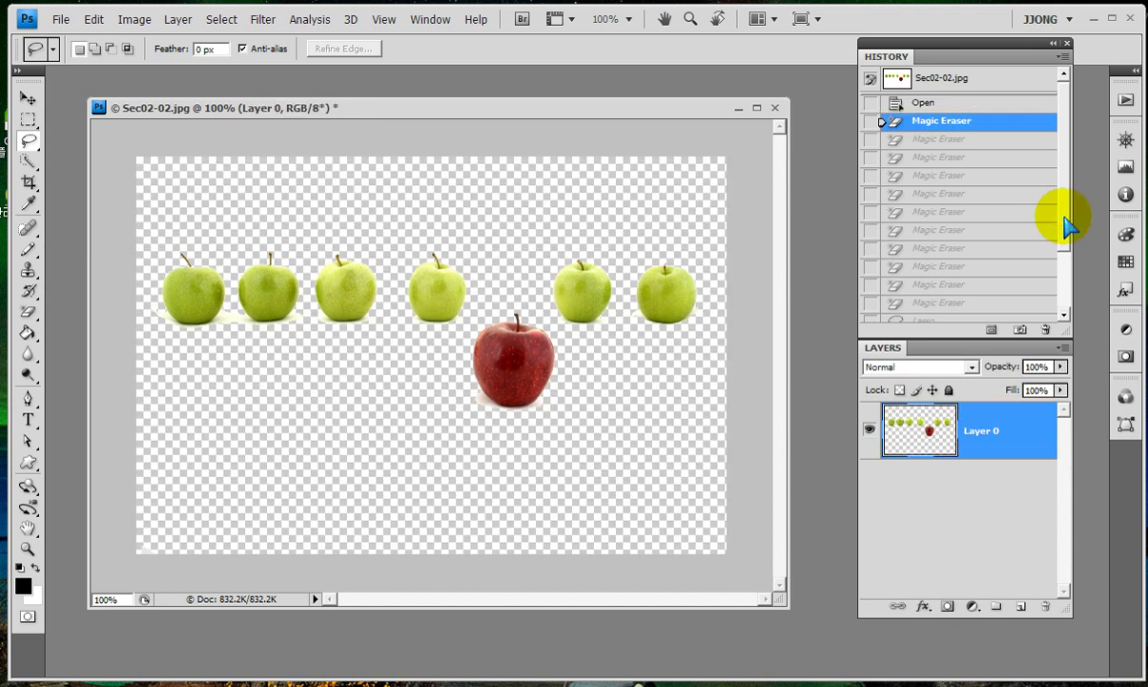
scroll(983, 229, "down", 5)
left_click(975, 312)
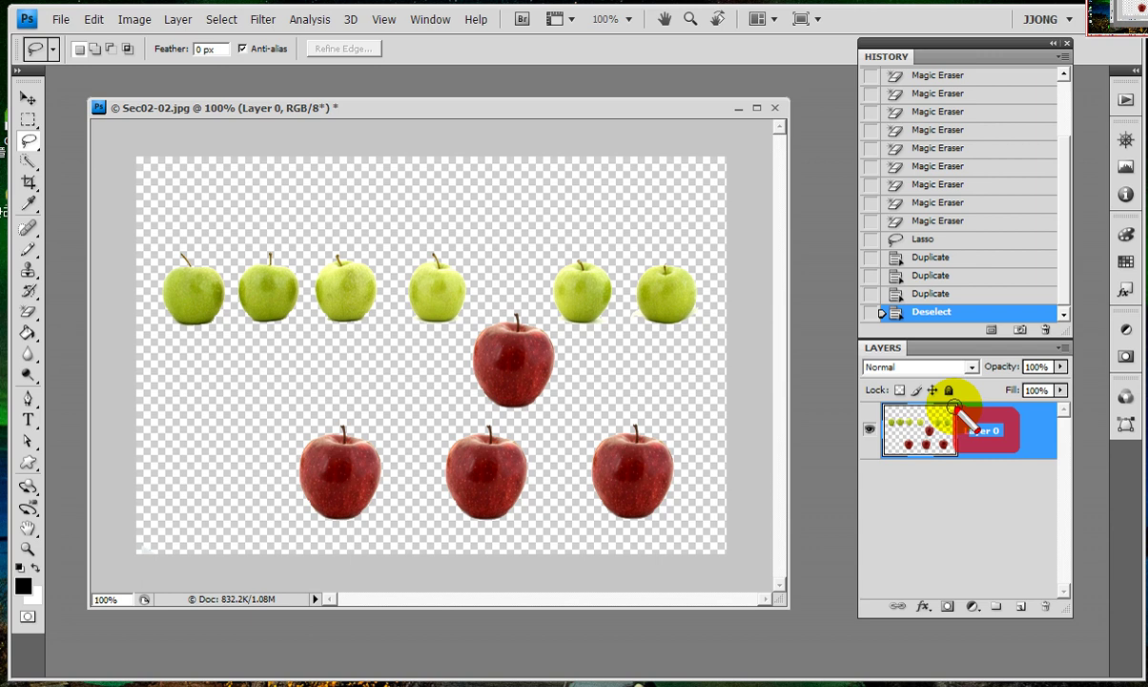
left_click_drag(959, 413, 961, 411)
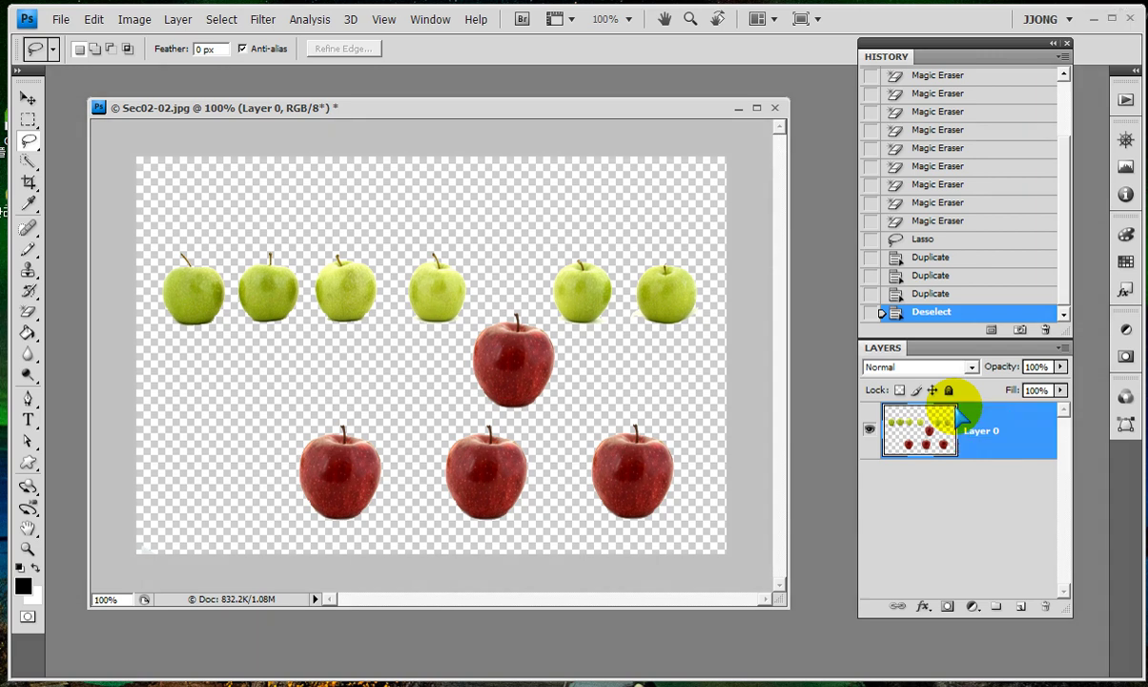
double_click(980, 431)
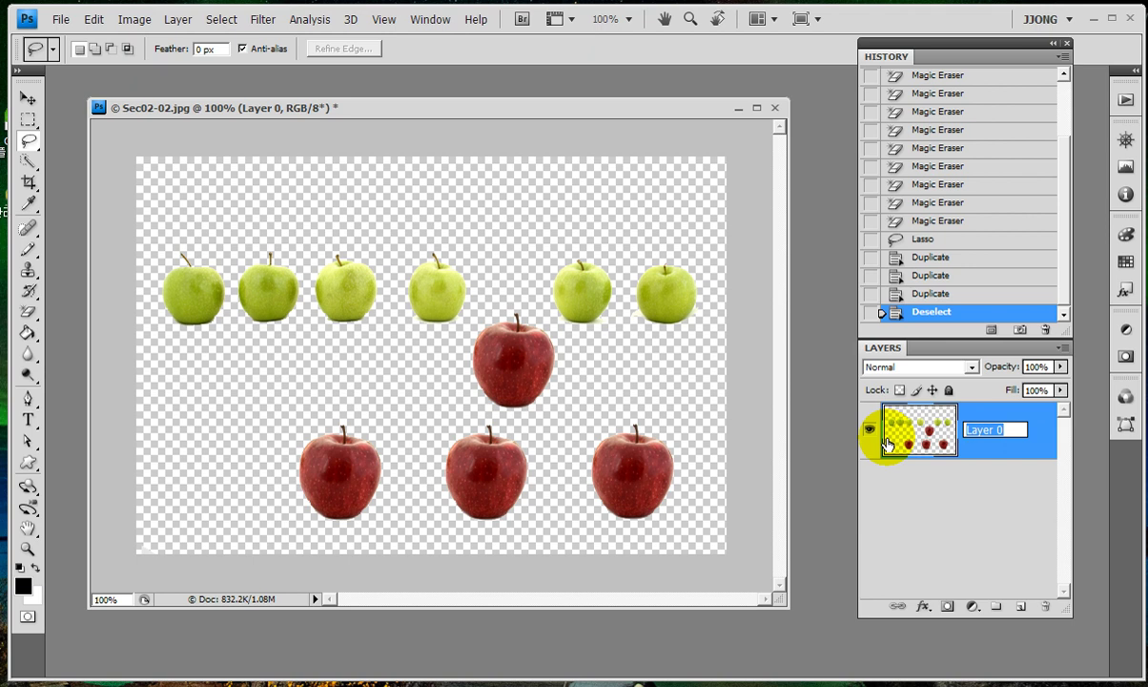
left_click(887, 444)
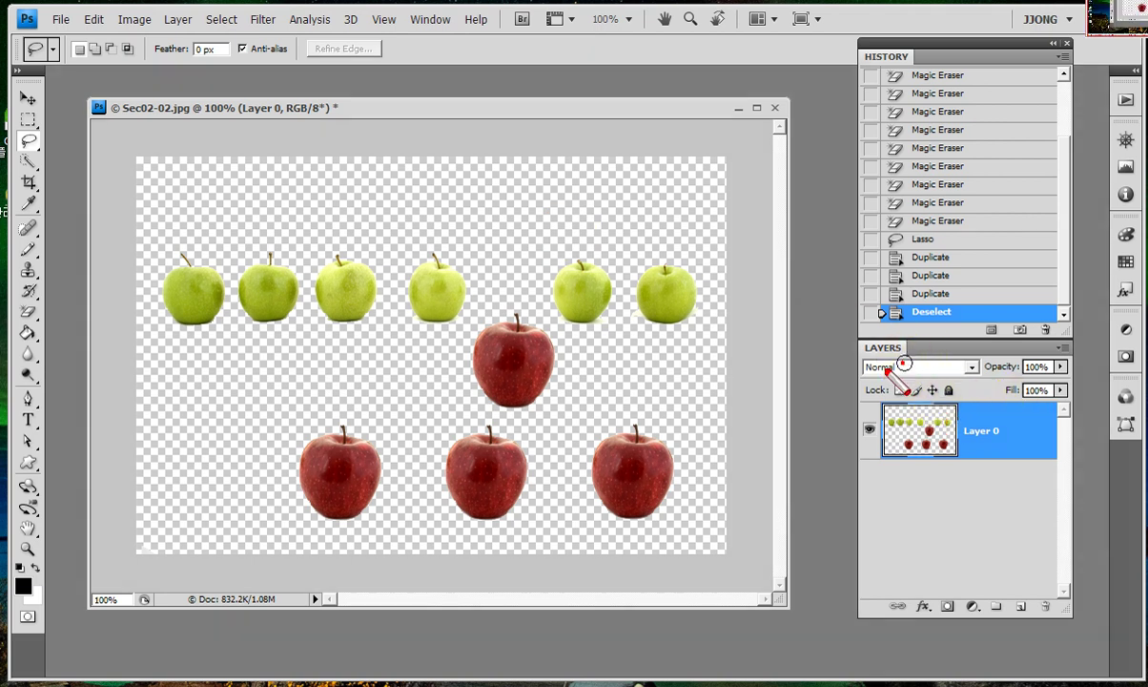
left_click_drag(906, 334, 901, 377)
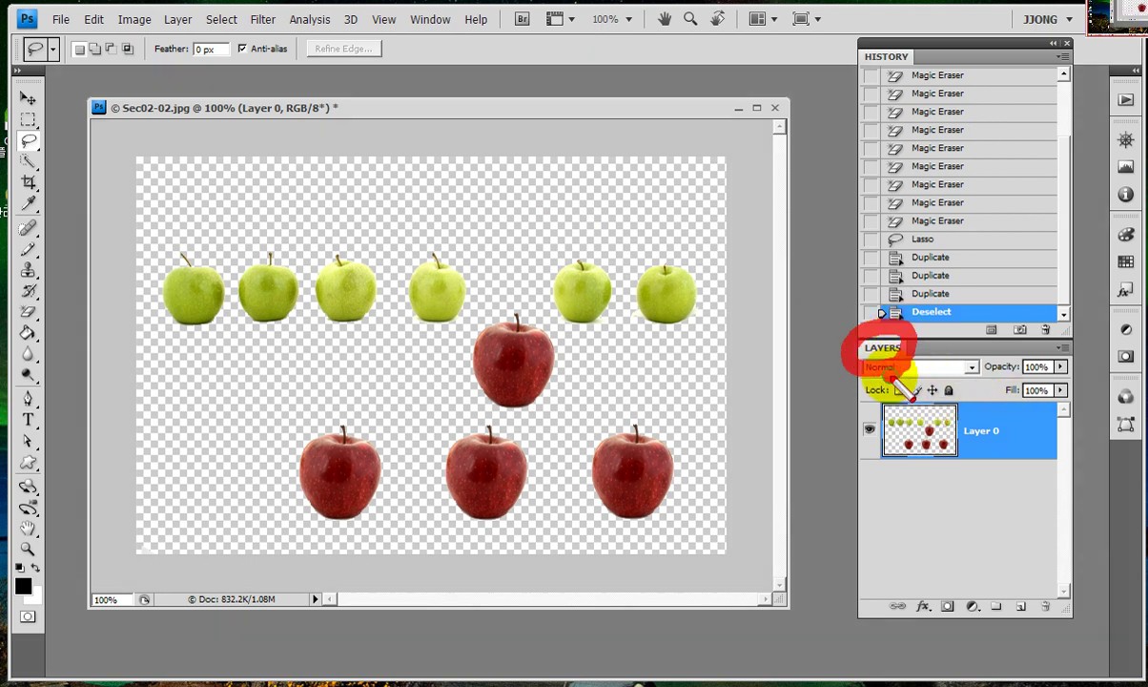
key("Escape")
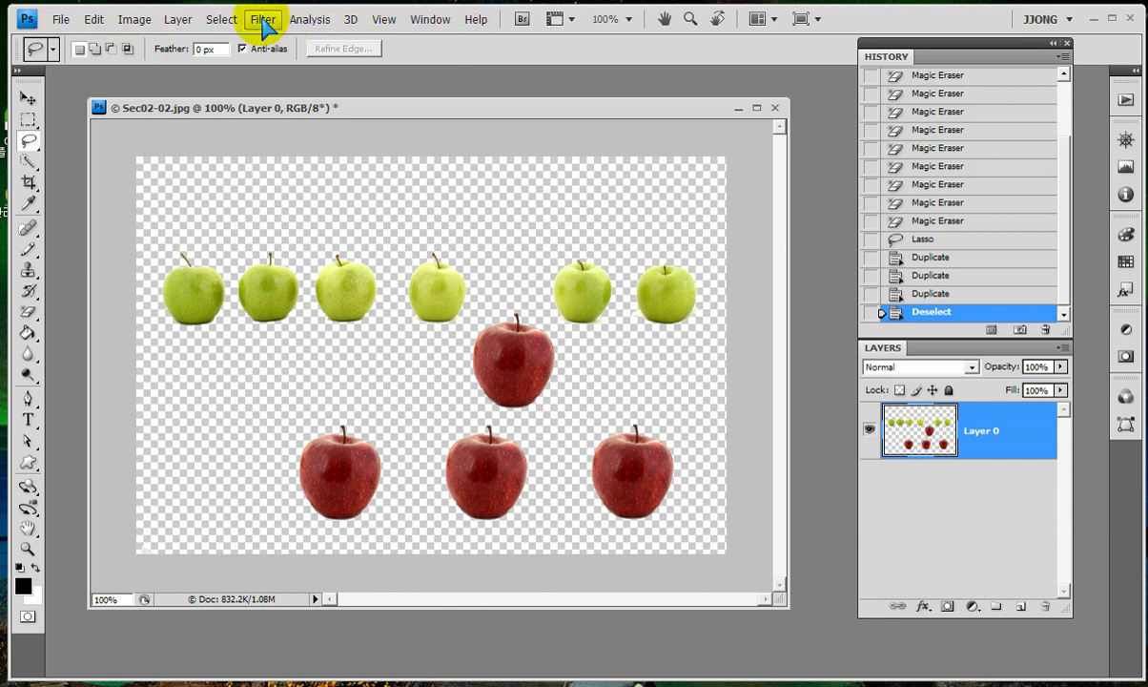
Convert Layer 0 into a locked Background using Layer > New > Background From Layer, filling transparency with white.
left_click(224, 21)
left_click(180, 21)
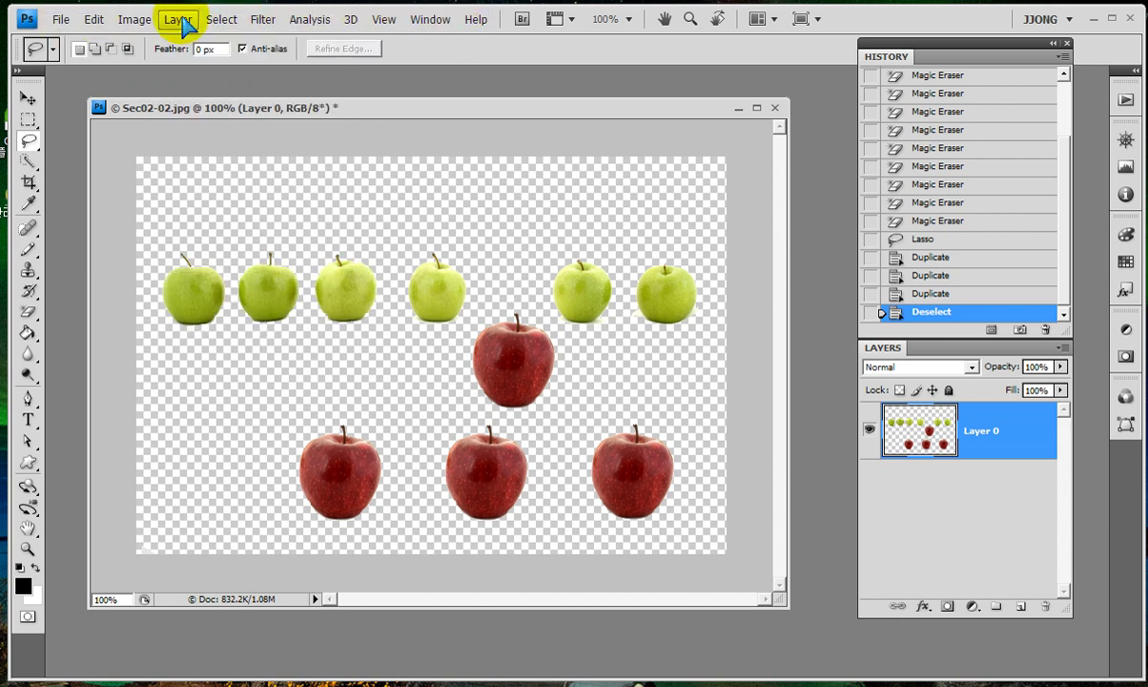
left_click(181, 21)
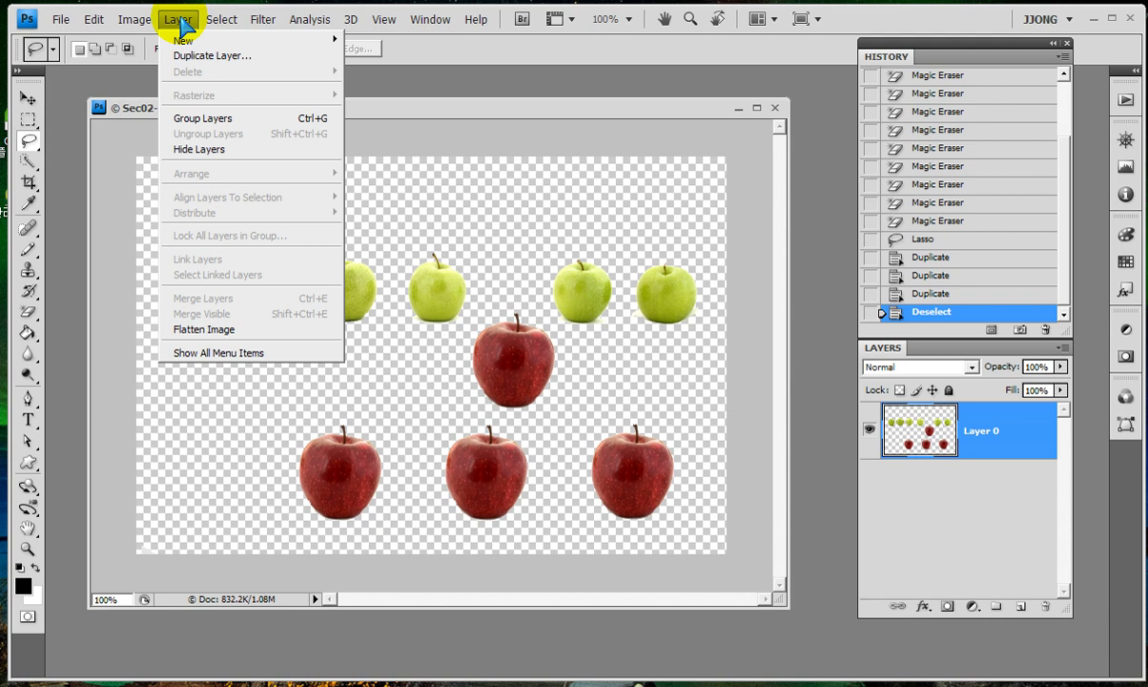
mouse_move(183, 40)
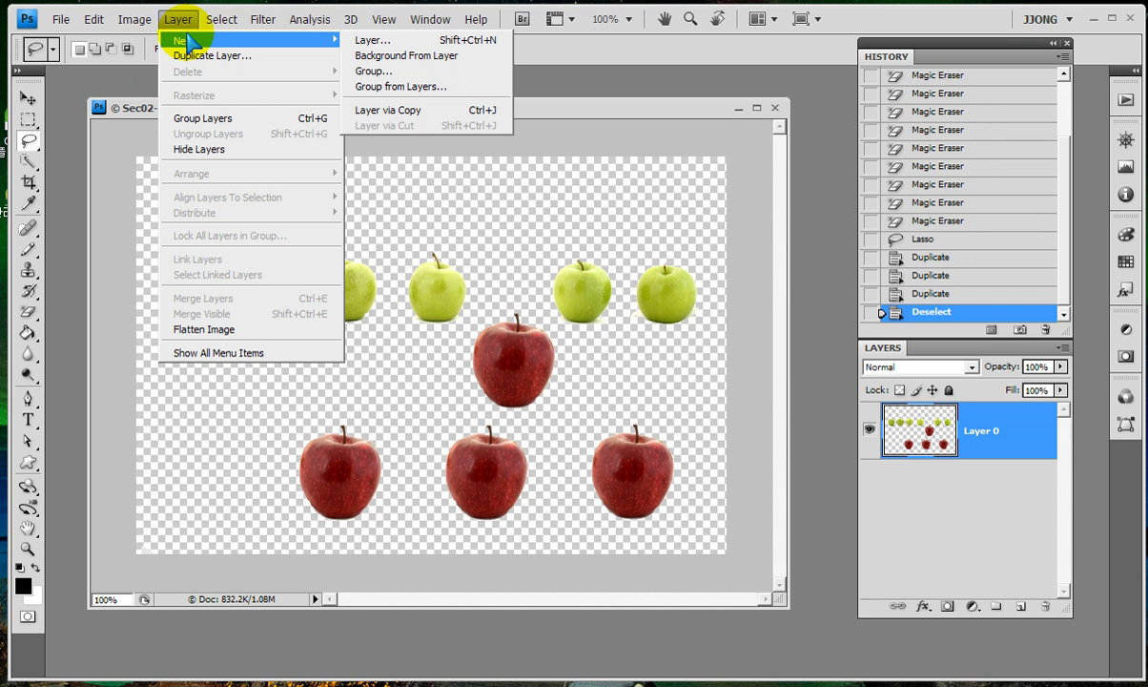
left_click(408, 56)
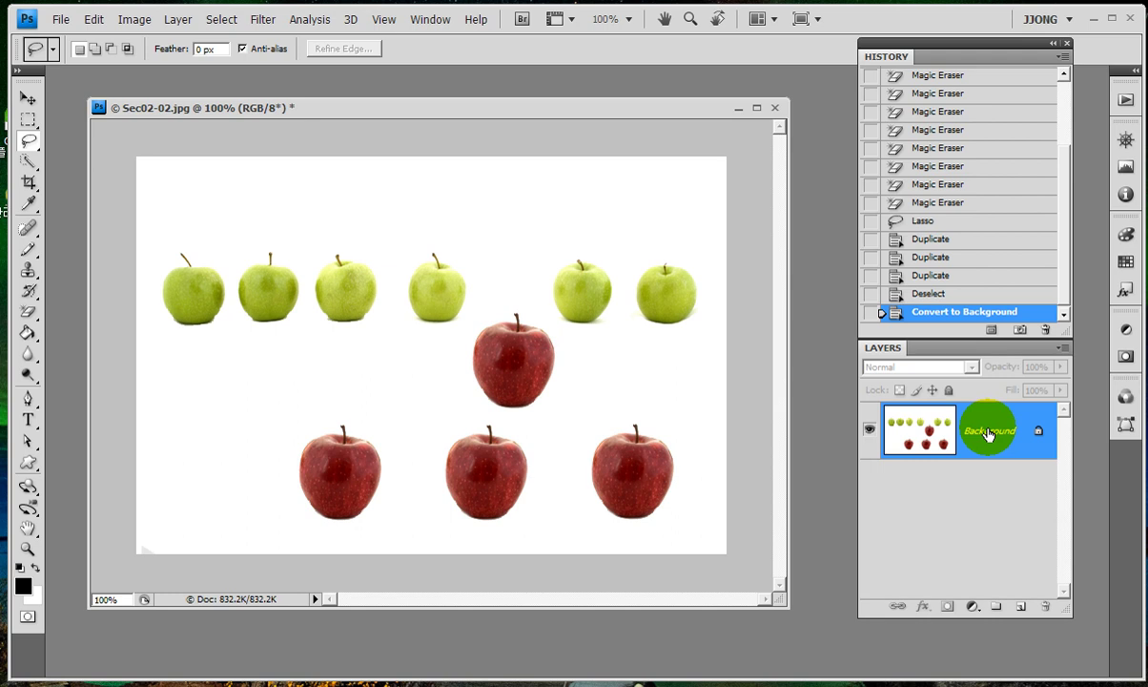
left_click(135, 19)
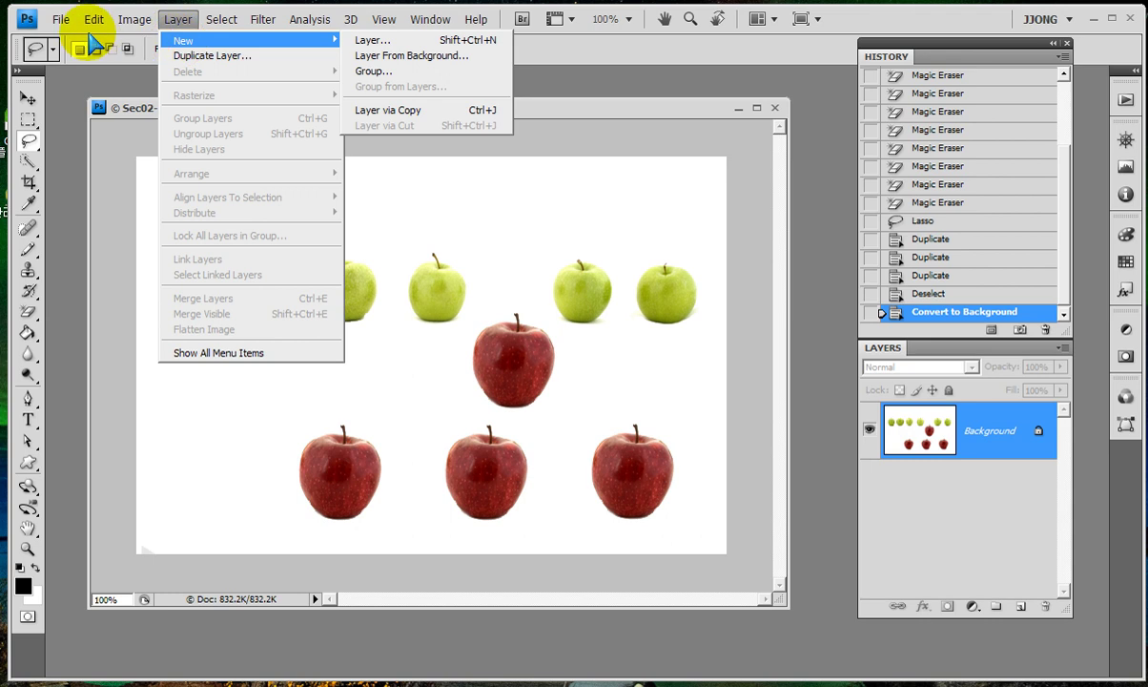
left_click(641, 122)
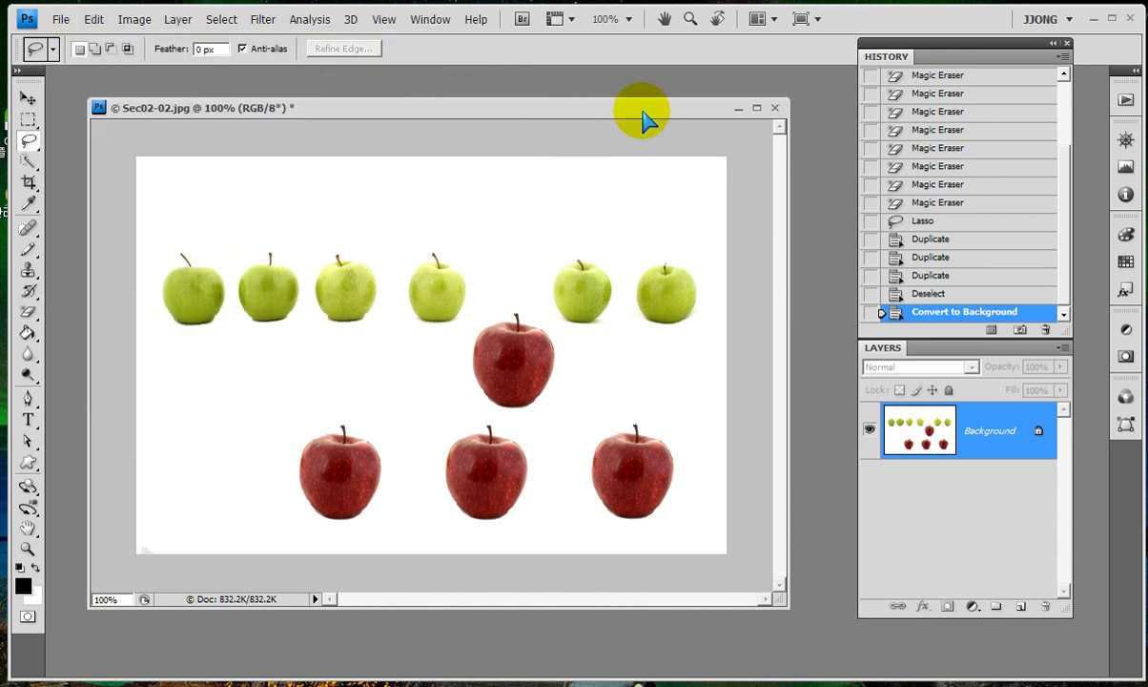